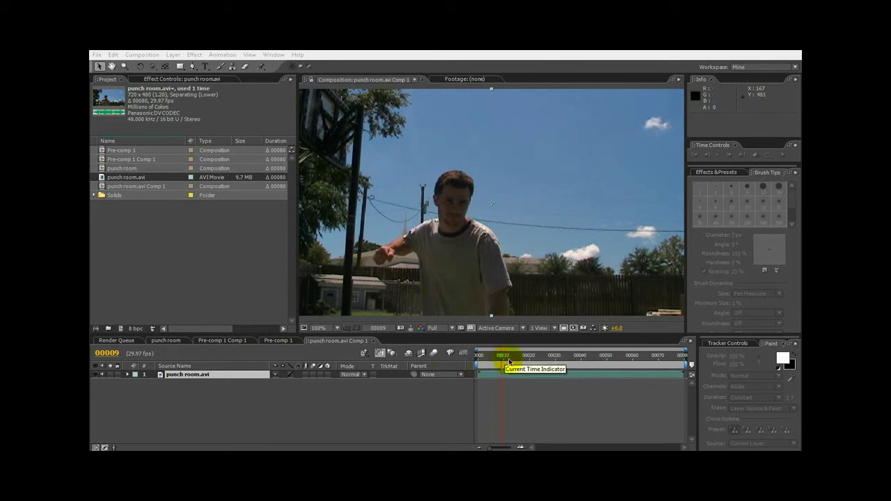
Scrub through the punch footage around frames 18 to 27 to examine the actor's movement against the background.
drag(520, 355, 529, 361)
click(198, 79)
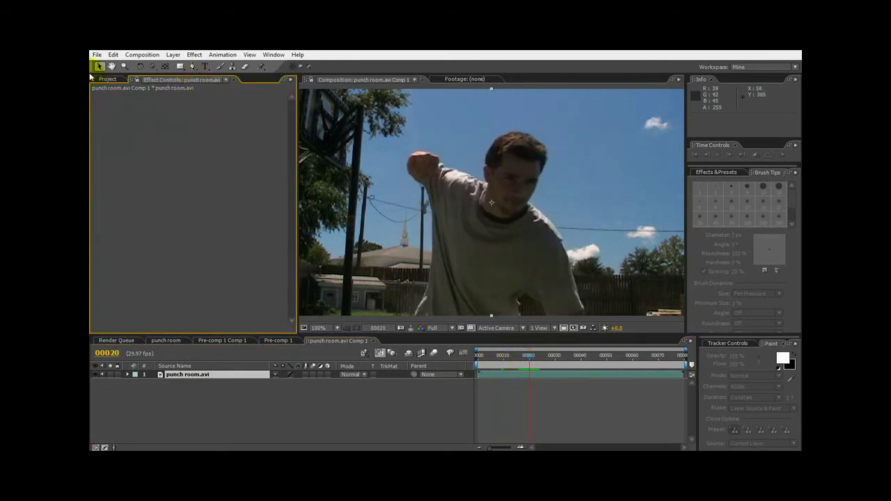
drag(534, 360, 548, 344)
scroll(434, 258, down, 2)
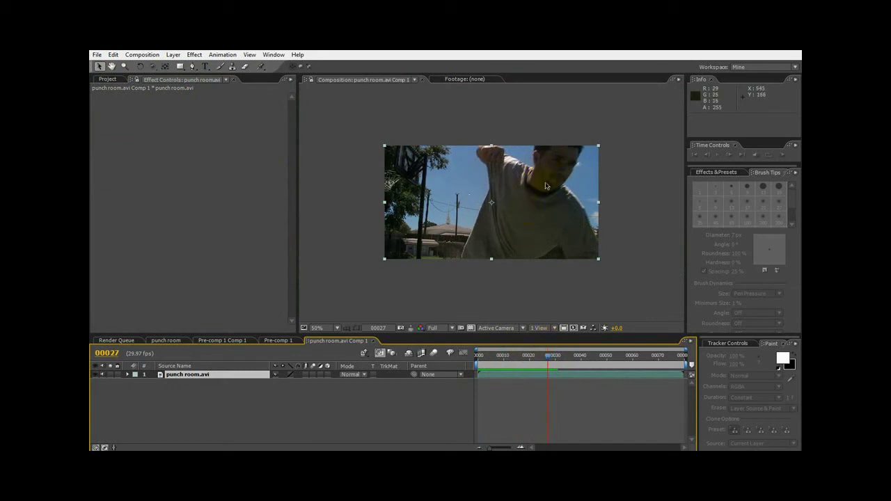
mouse_move(541, 358)
mouse_down()
mouse_move(553, 358)
mouse_move(531, 358)
mouse_move(553, 357)
mouse_move(513, 357)
mouse_move(549, 356)
mouse_move(527, 357)
mouse_up()
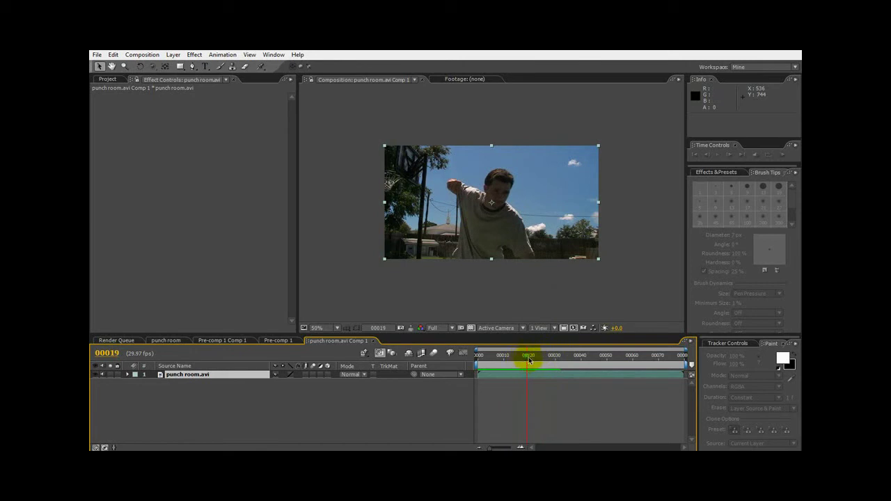
mouse_move(528, 359)
mouse_down()
mouse_move(561, 357)
mouse_move(522, 354)
mouse_move(547, 354)
mouse_move(570, 328)
mouse_move(576, 340)
mouse_move(537, 348)
mouse_move(575, 327)
mouse_move(577, 341)
mouse_move(533, 224)
mouse_move(552, 358)
mouse_move(577, 359)
mouse_move(527, 359)
mouse_up()
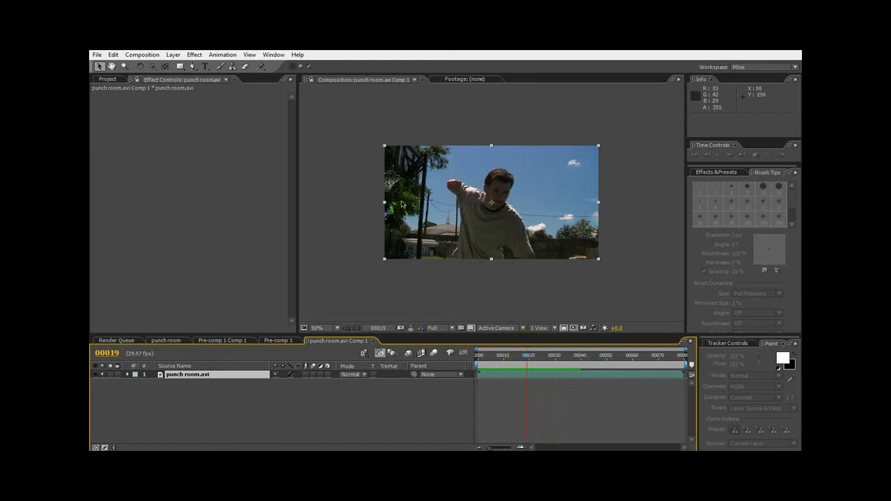
mouse_move(529, 358)
mouse_down()
mouse_move(551, 358)
mouse_move(513, 373)
mouse_move(541, 359)
mouse_move(508, 358)
mouse_move(528, 355)
mouse_up()
click(425, 240)
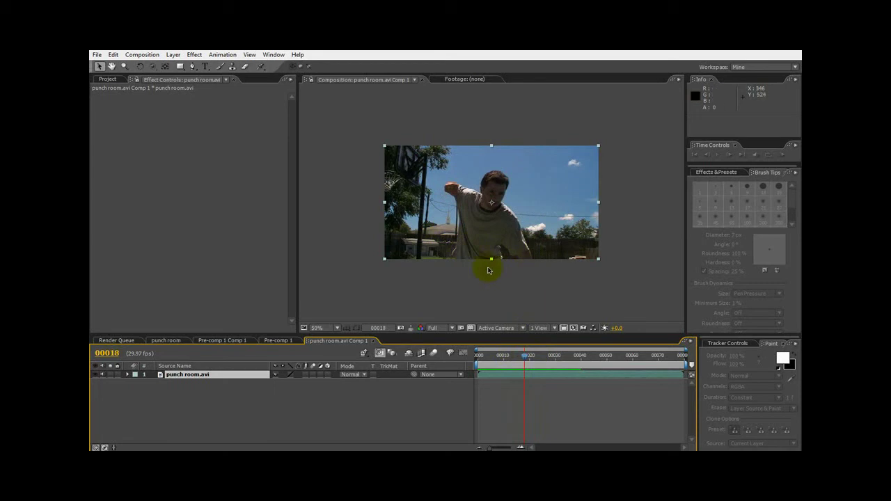
mouse_move(523, 361)
mouse_down()
mouse_move(539, 360)
mouse_move(488, 369)
mouse_move(473, 359)
mouse_move(537, 358)
mouse_move(504, 358)
mouse_move(527, 355)
mouse_up()
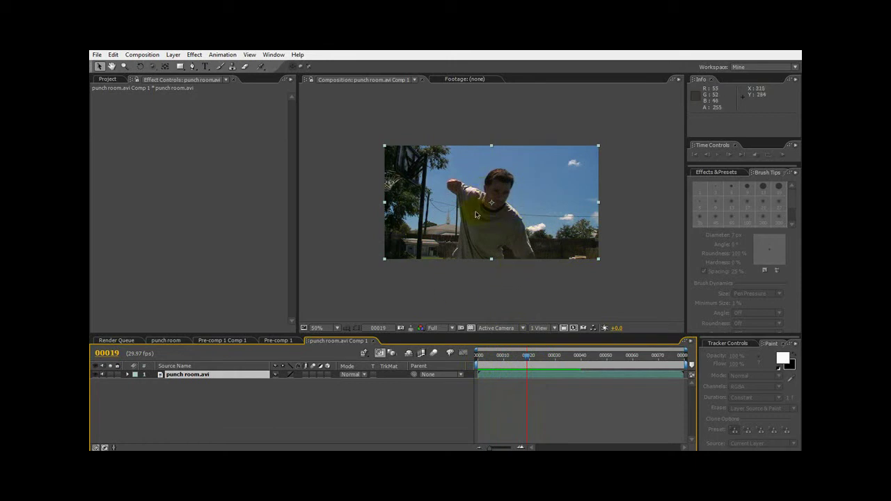
click(535, 357)
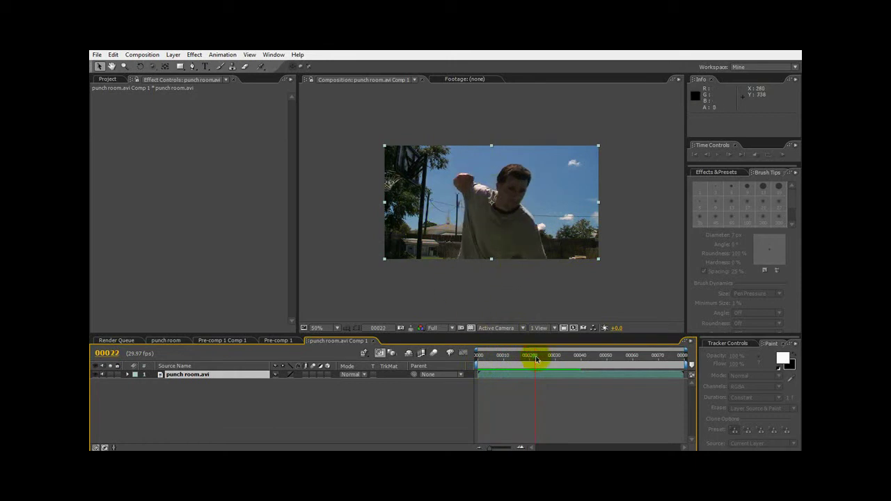
mouse_move(535, 359)
mouse_down()
mouse_move(509, 369)
mouse_move(557, 368)
mouse_move(528, 368)
mouse_up()
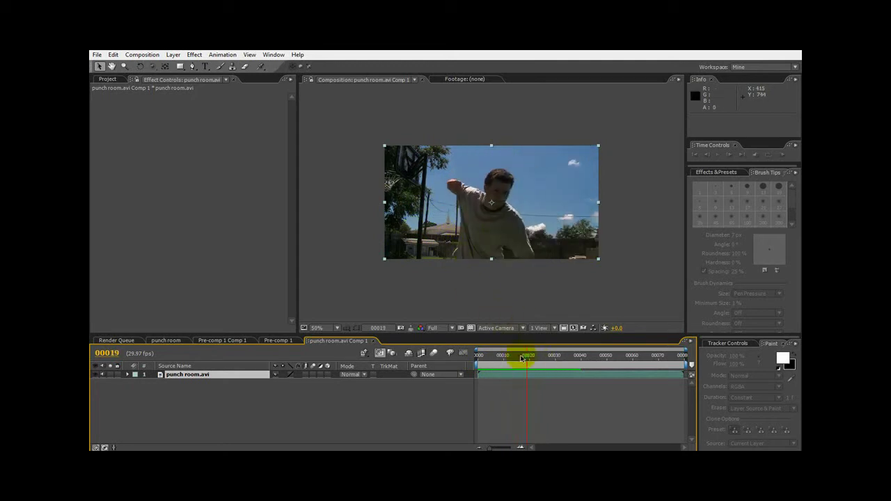
mouse_move(529, 358)
mouse_down()
mouse_move(547, 358)
mouse_move(534, 358)
mouse_up()
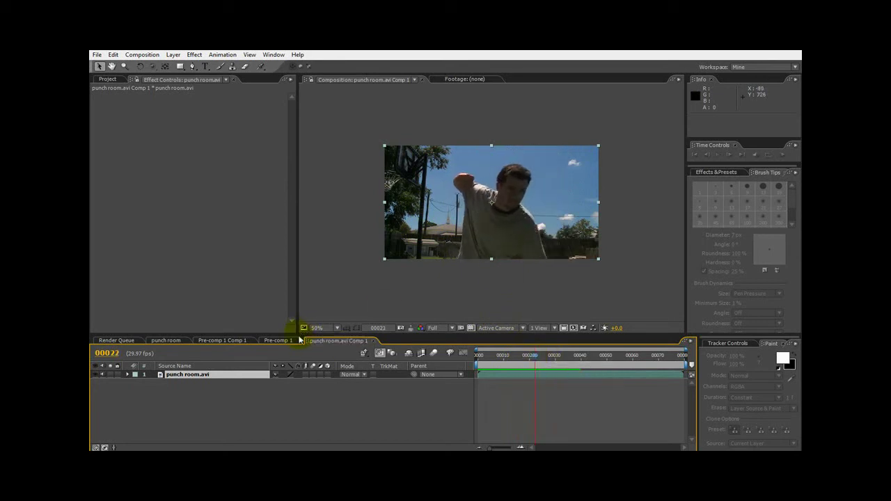
Enlarge the viewer area, show the composition at 100%, and move to frame 24 with the punch room.avi layer selected.
drag(298, 336, 299, 352)
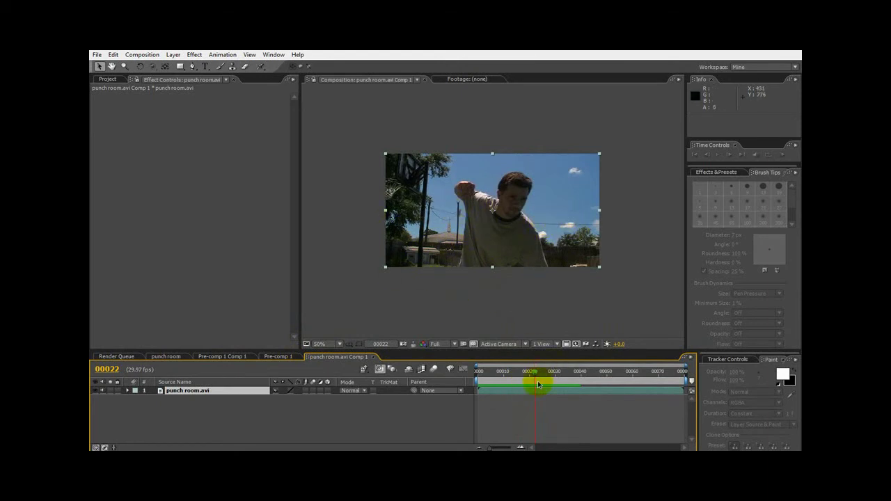
drag(537, 378, 538, 385)
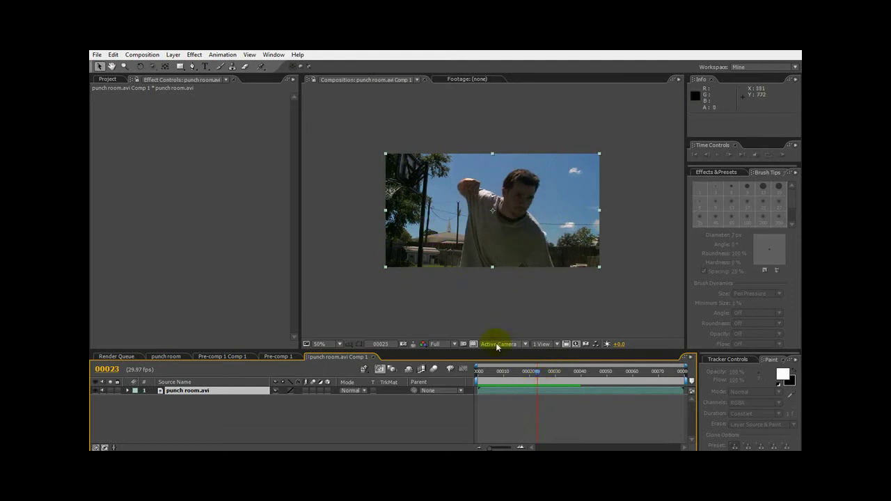
key(slash)
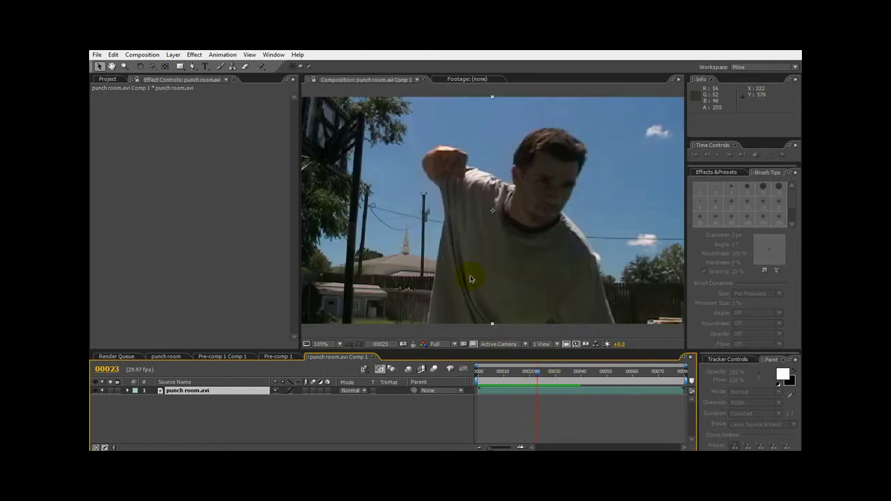
click(540, 376)
mouse_move(540, 376)
mouse_down()
mouse_move(513, 374)
mouse_move(539, 375)
mouse_up()
click(214, 391)
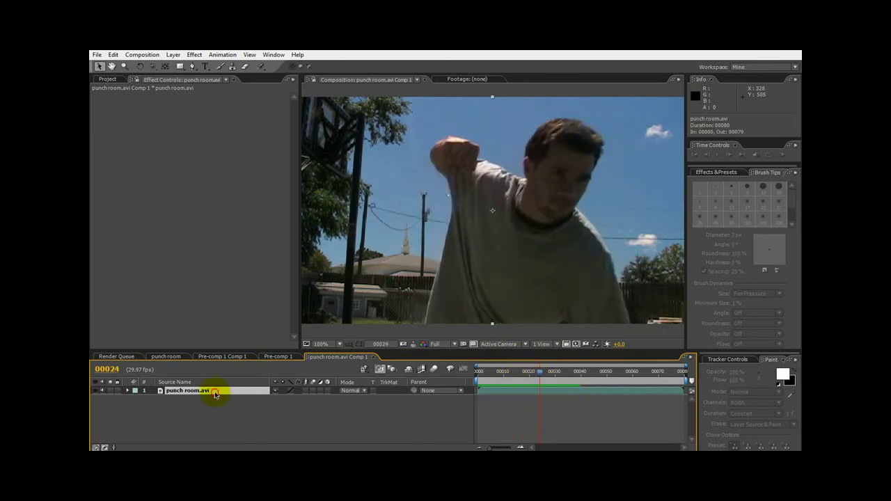
Enable Preserve Edges (Best Quality Only) in the interpretation of punch room.avi, and set the project color depth to 16 bpc.
click(108, 78)
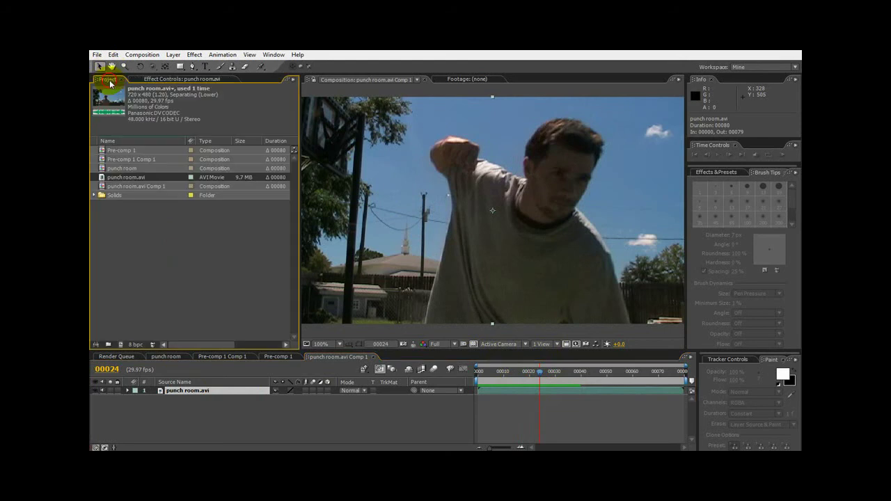
right_click(130, 180)
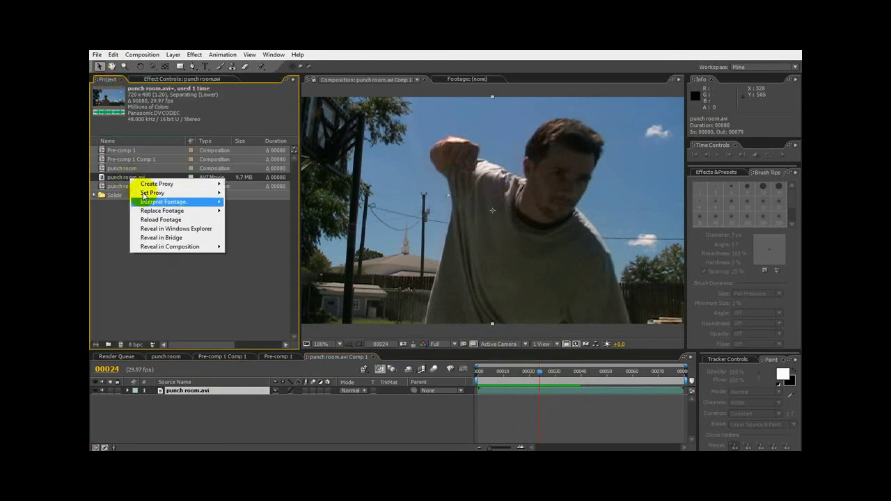
mouse_move(141, 201)
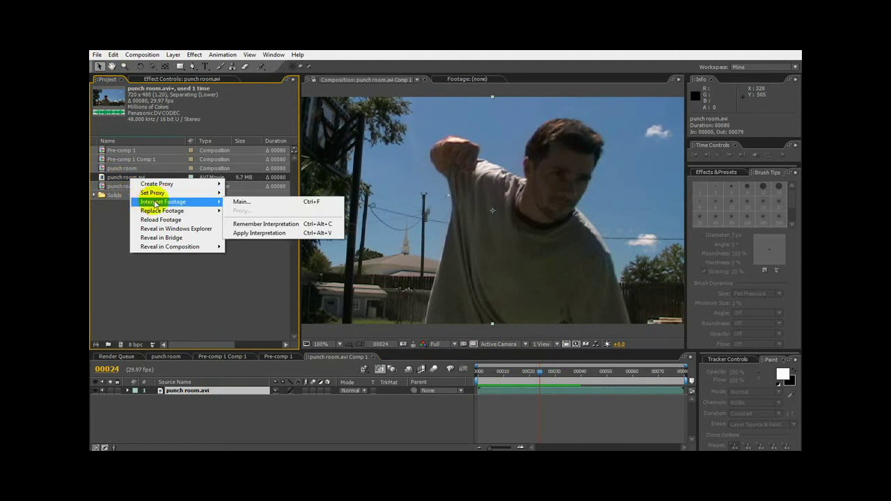
click(234, 201)
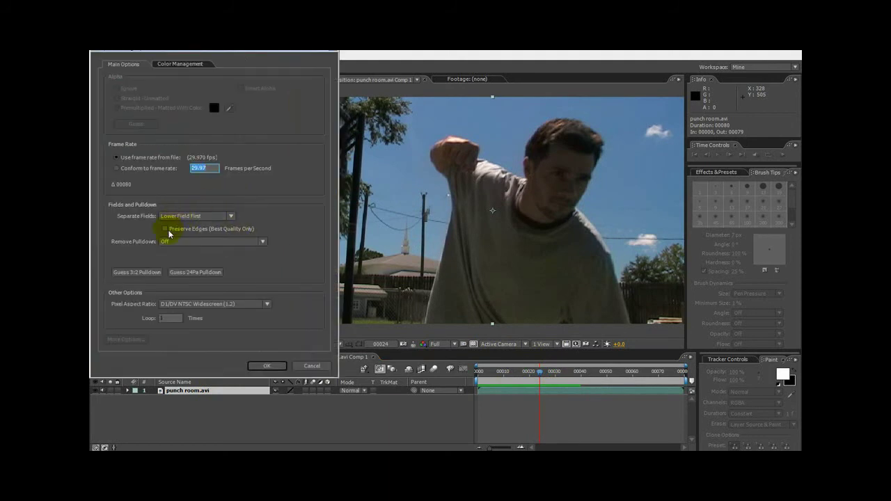
click(166, 229)
click(266, 364)
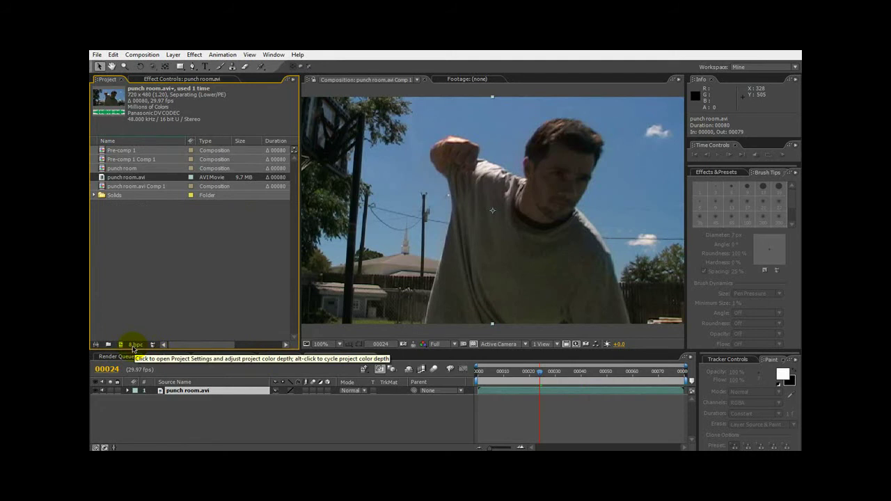
alt+click(134, 345)
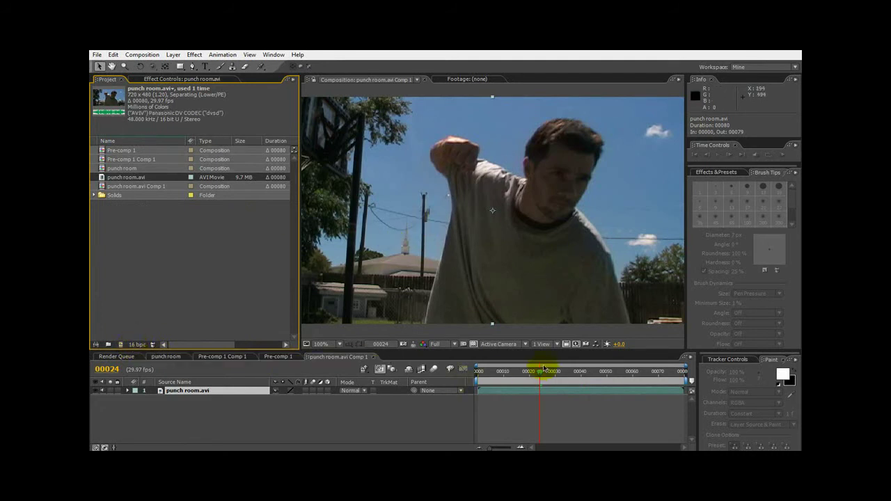
Duplicate the punch room.avi layer in the composition.
mouse_move(541, 376)
mouse_down()
mouse_move(526, 384)
mouse_move(539, 382)
mouse_up()
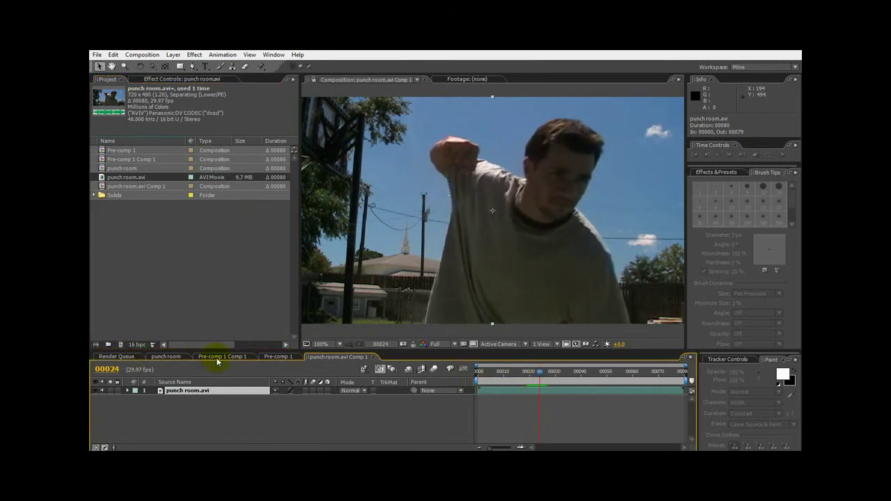
click(113, 55)
click(129, 144)
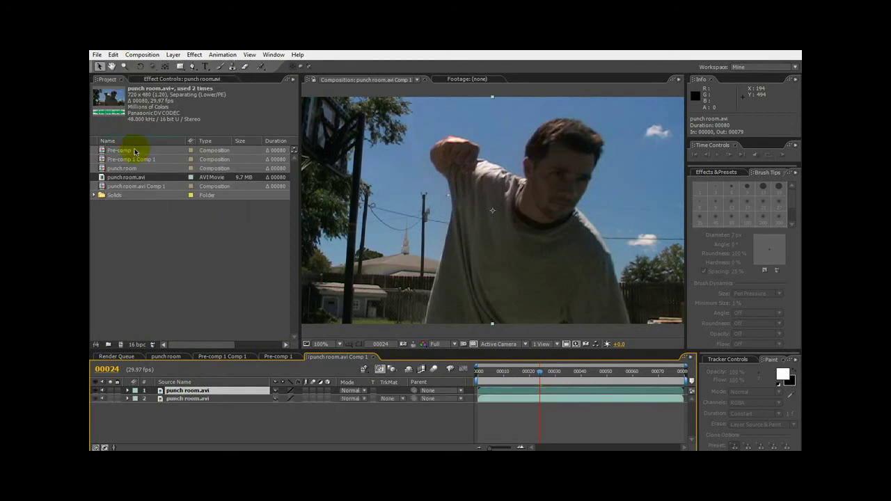
Freeze the lower punch room.avi layer on the empty background at frame 38.
drag(540, 372, 576, 376)
scroll(477, 269, down, 2)
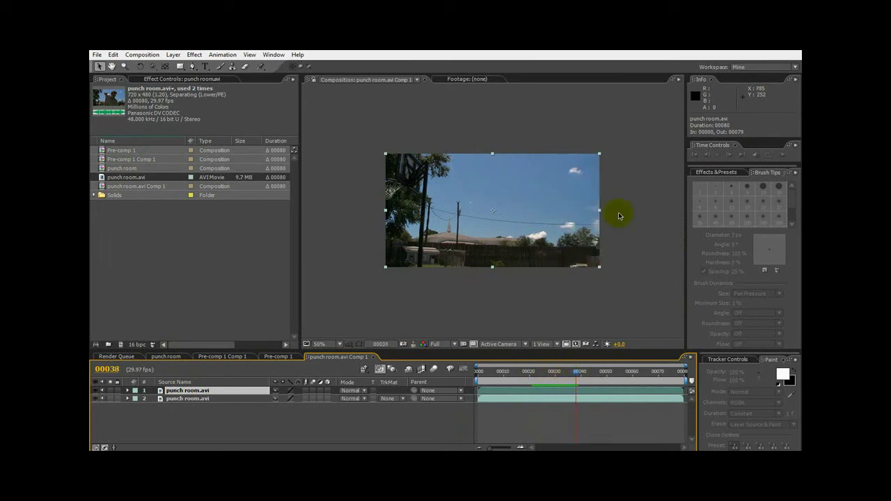
click(213, 398)
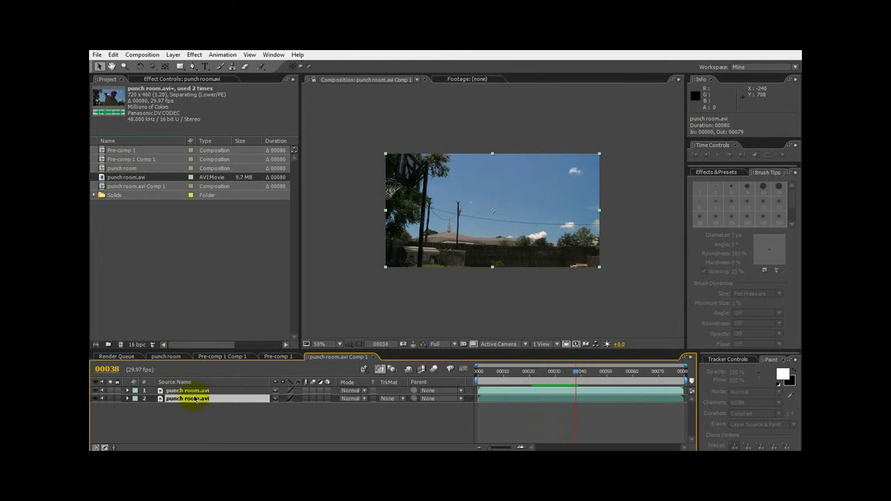
right_click(187, 401)
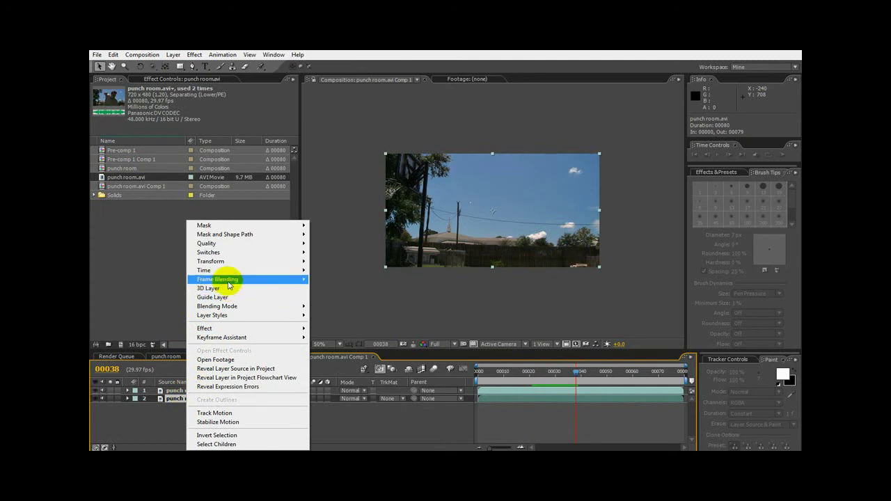
mouse_move(220, 273)
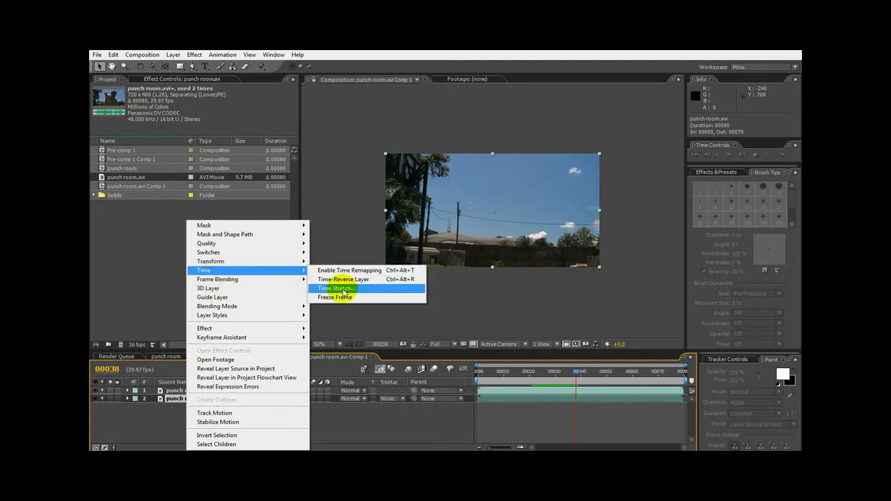
click(337, 297)
Compare the moving upper layer with the frozen background by toggling its visibility at frame 19, ending at frame 22.
drag(575, 377, 534, 372)
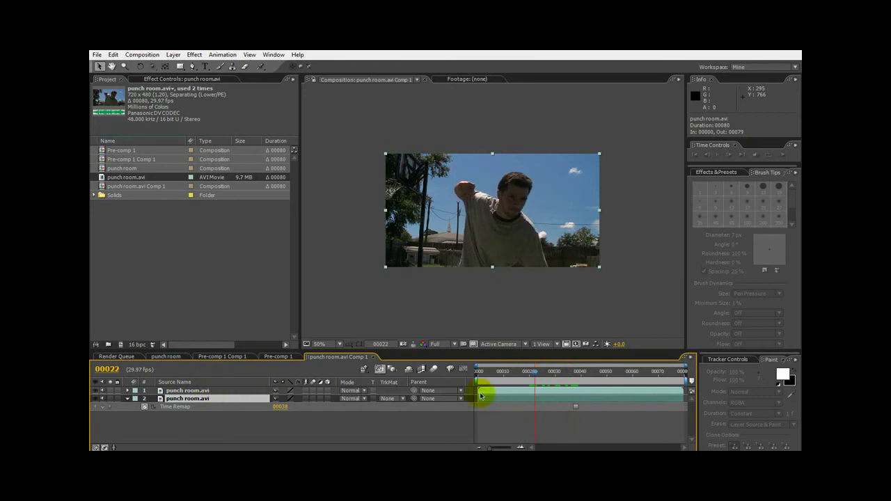
drag(555, 374, 528, 375)
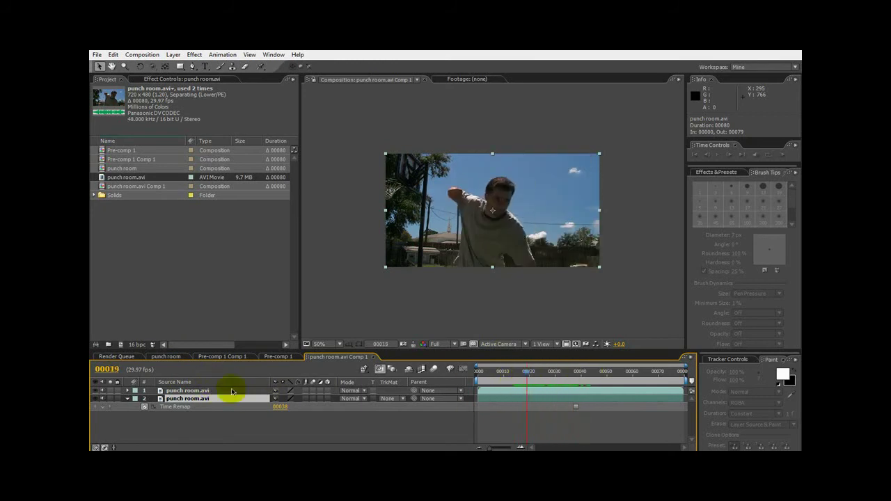
click(96, 391)
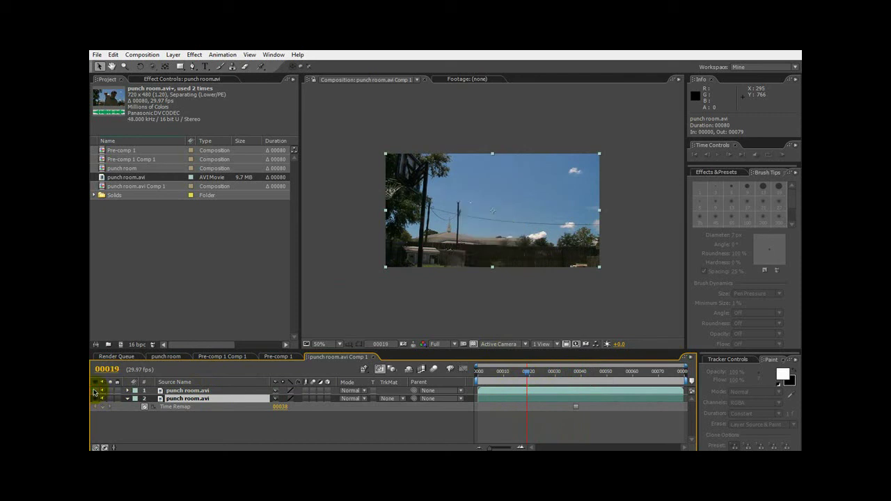
click(97, 393)
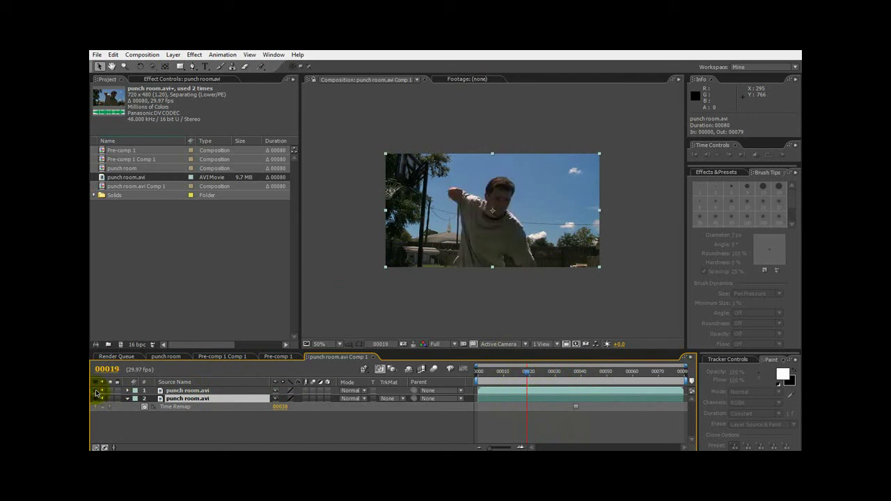
drag(528, 375, 535, 375)
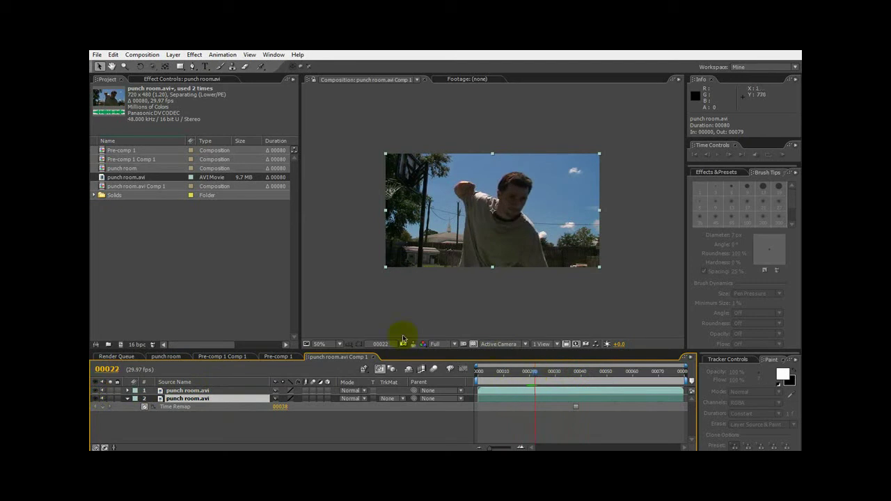
Apply the Calculations channel effect to the upper punch room.avi layer and reveal its Second Source settings.
click(203, 391)
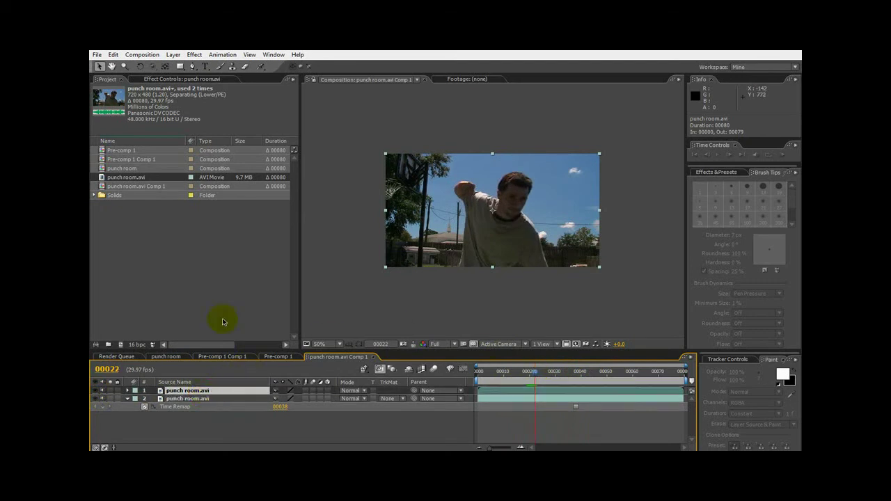
click(196, 56)
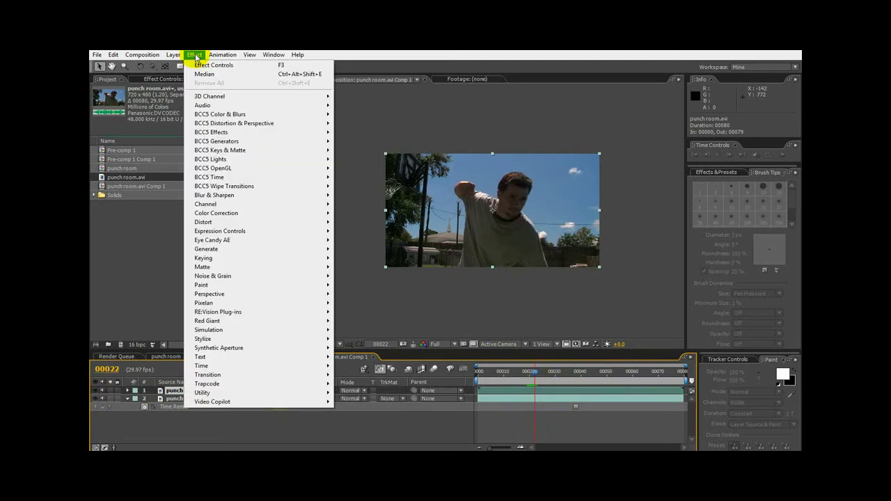
mouse_move(210, 207)
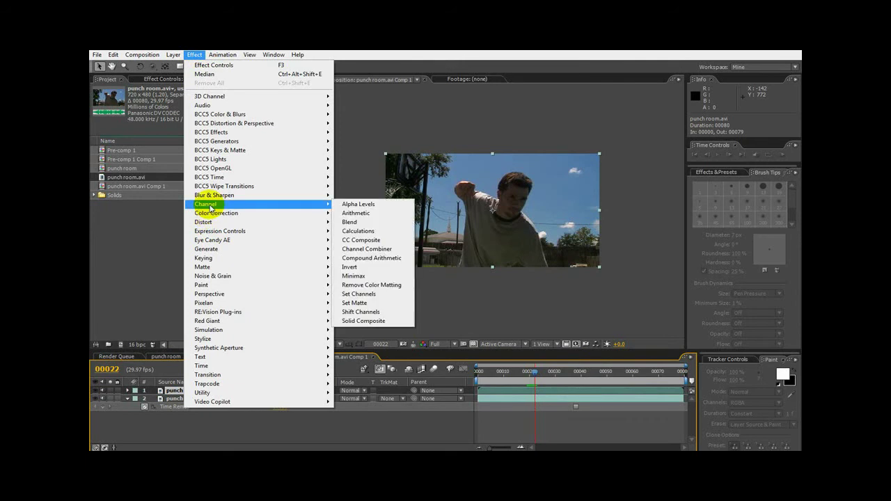
click(357, 231)
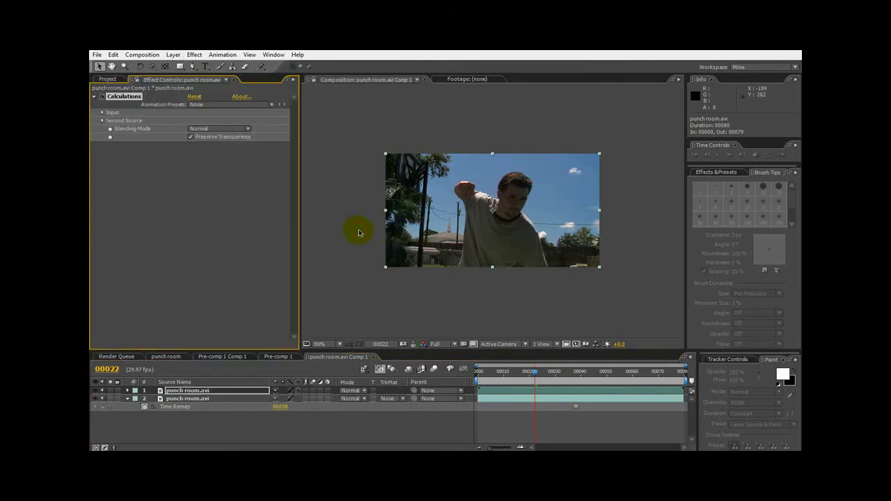
click(102, 122)
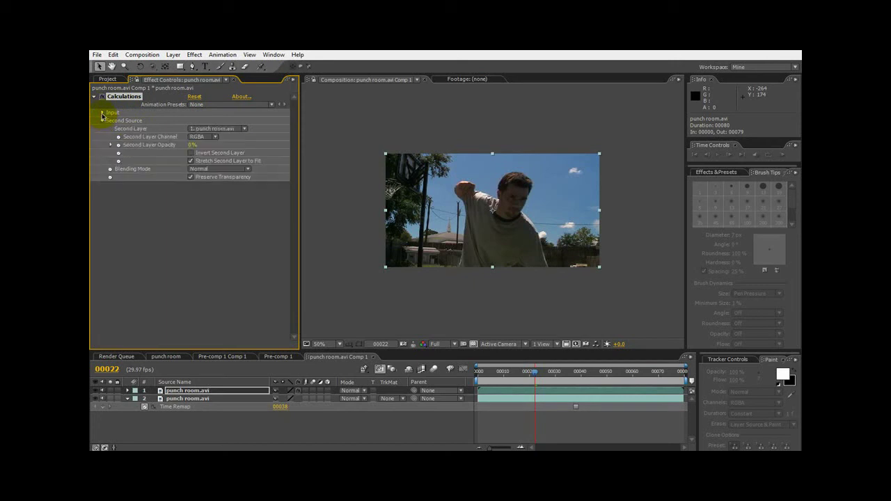
Set both the Input Channel and the Second Layer Channel of the Calculations effect to Green.
click(101, 112)
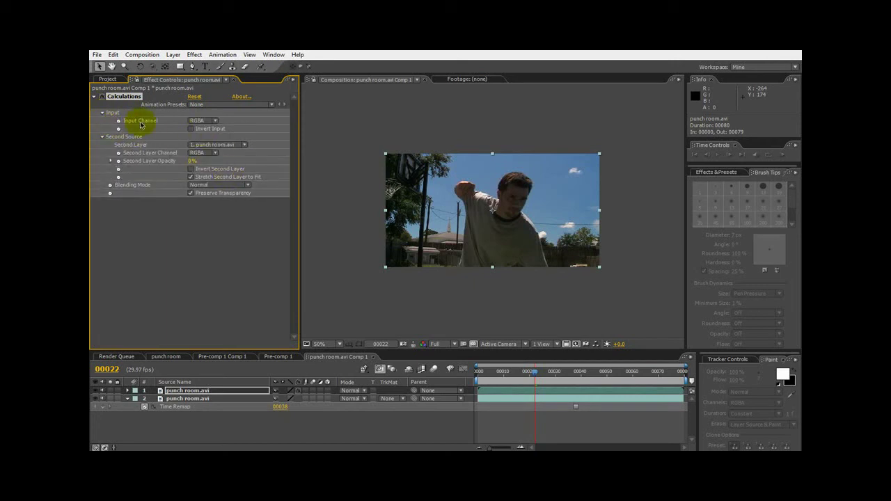
click(199, 121)
click(211, 147)
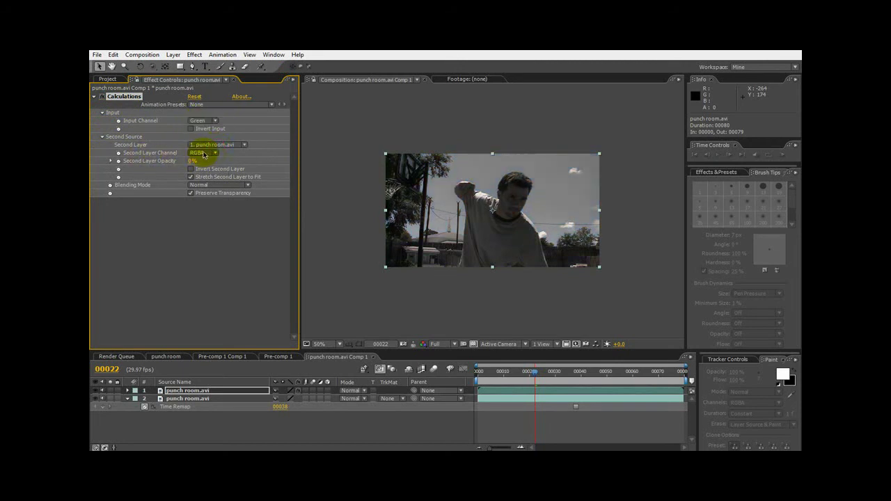
click(200, 152)
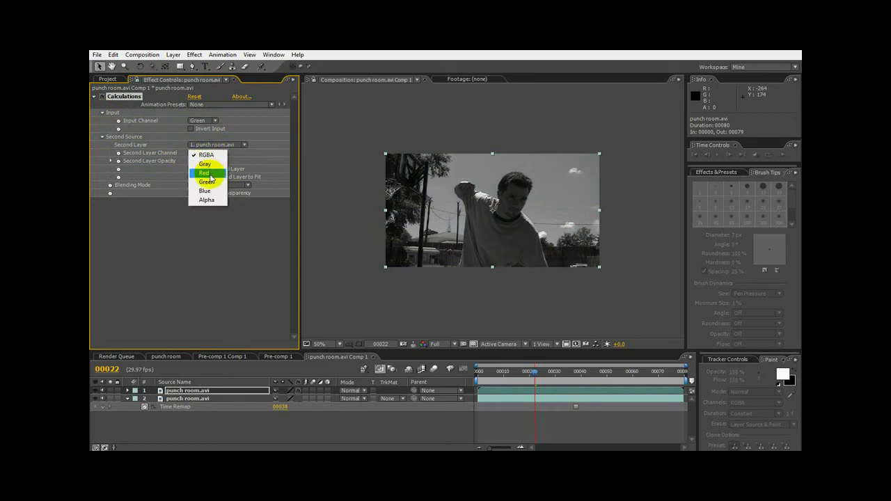
click(213, 185)
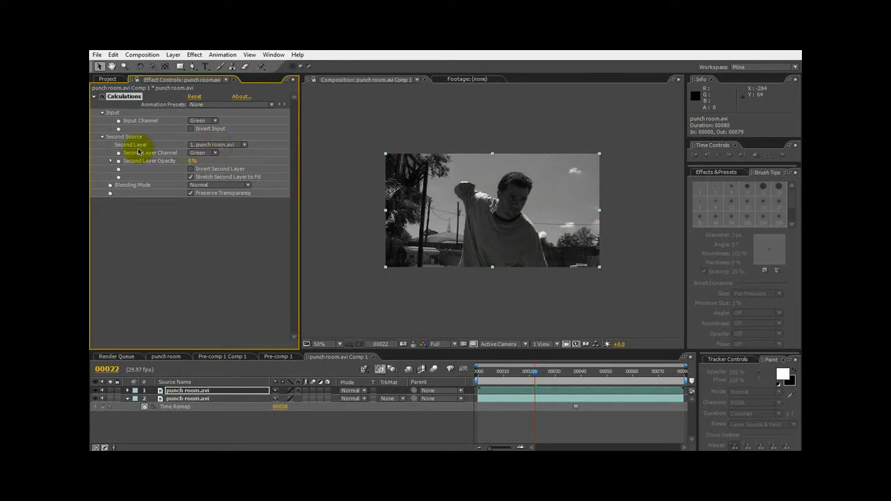
Use layer 2, the frozen punch room.avi, as the Calculations second layer at 100% opacity with the Difference blending mode.
click(207, 146)
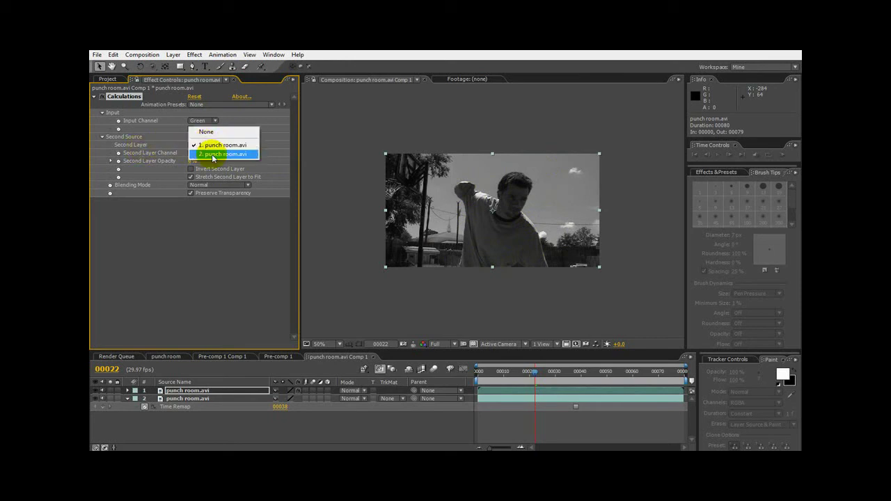
click(213, 156)
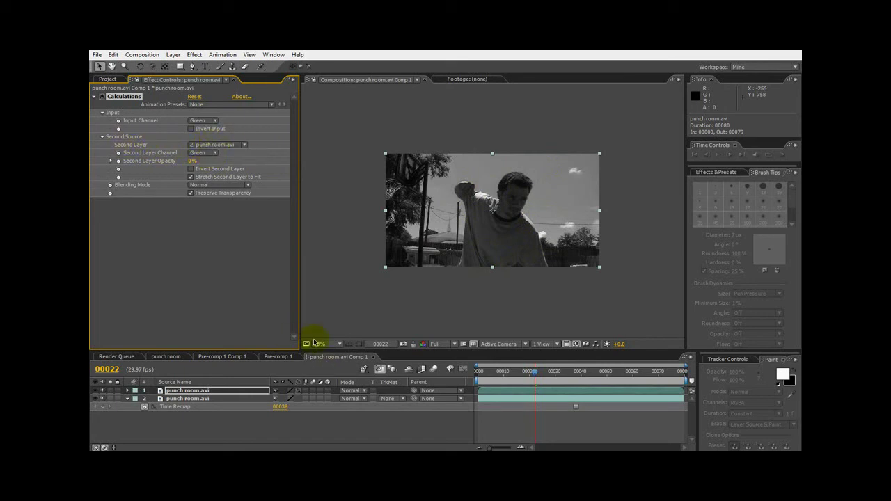
click(224, 186)
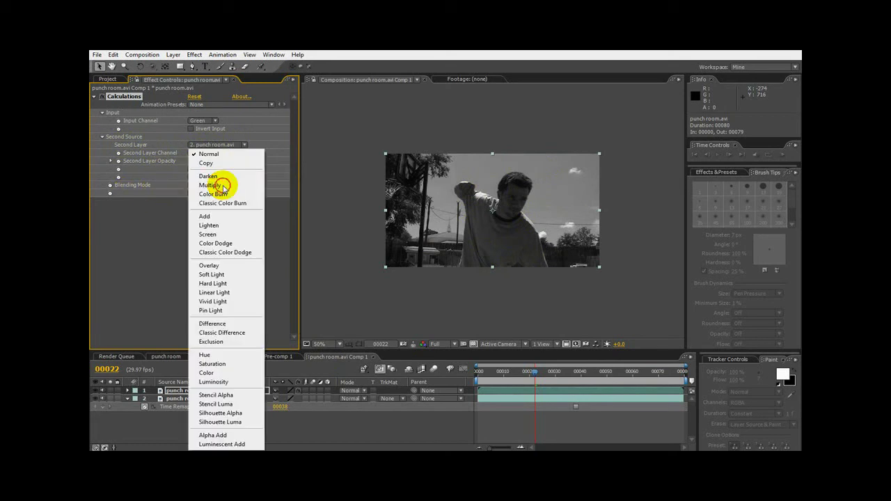
click(236, 323)
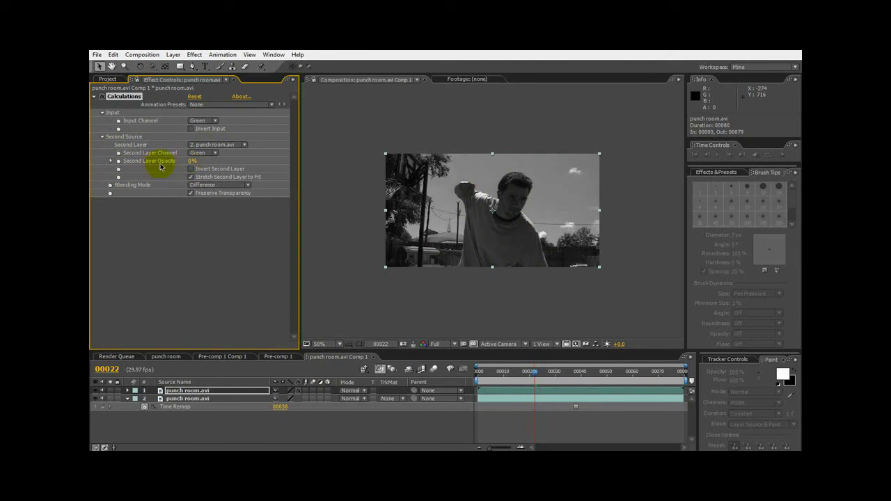
drag(190, 161, 323, 159)
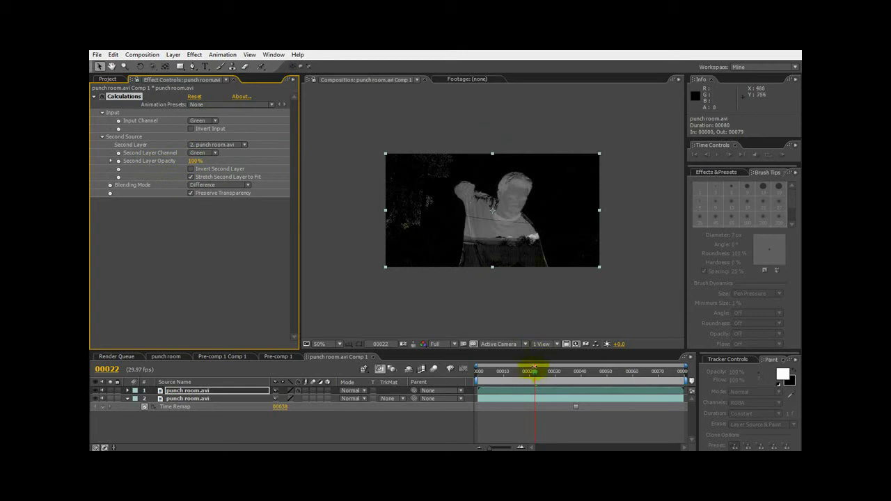
Scrub through the composition to examine the difference matte around the actor, ending at frame 23.
mouse_move(535, 376)
mouse_down()
mouse_move(550, 372)
mouse_move(502, 370)
mouse_move(499, 381)
mouse_move(537, 372)
mouse_move(491, 370)
mouse_move(553, 372)
mouse_move(498, 389)
mouse_move(551, 378)
mouse_move(531, 376)
mouse_up()
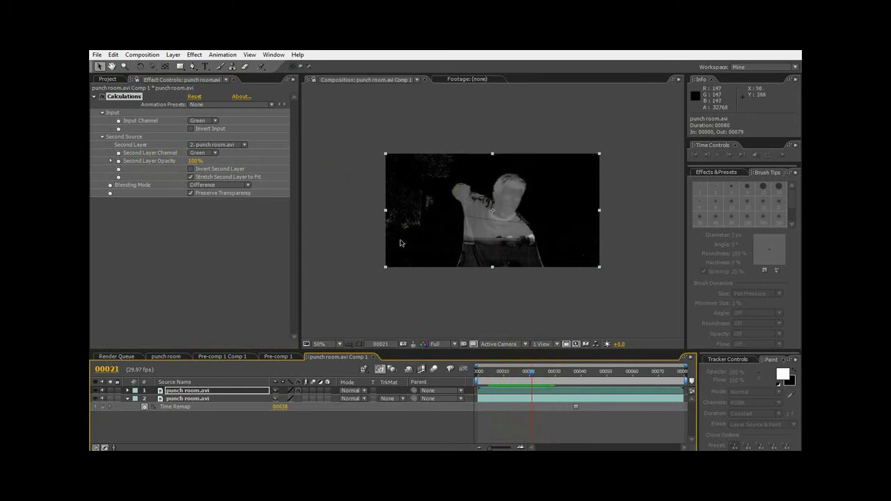
click(536, 382)
mouse_move(534, 376)
mouse_down()
mouse_move(552, 372)
mouse_move(527, 383)
mouse_move(543, 376)
mouse_up()
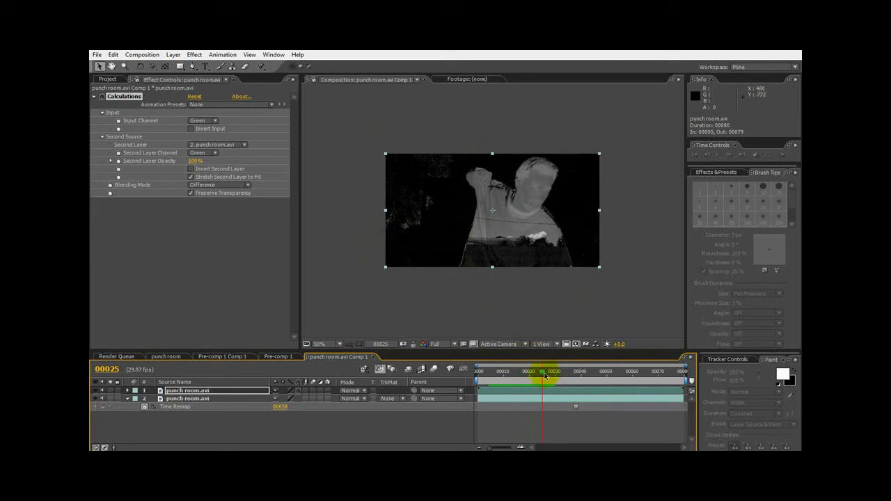
drag(544, 376, 541, 375)
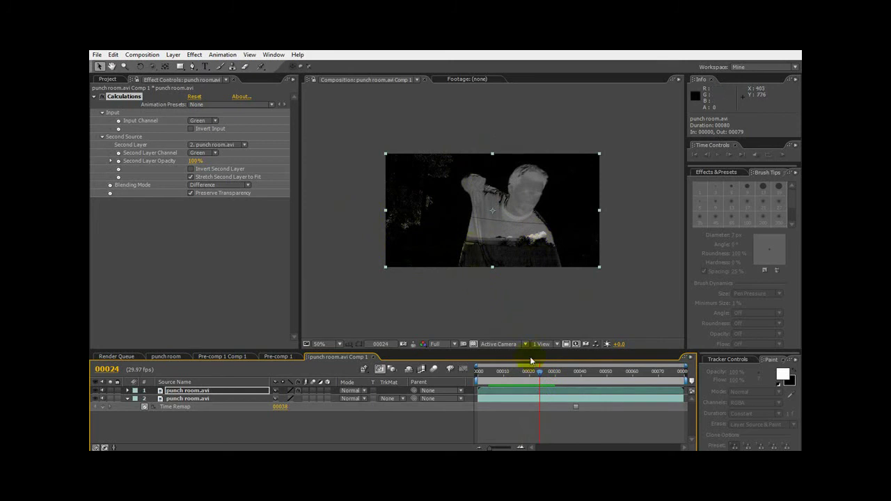
mouse_move(539, 377)
mouse_down()
mouse_move(531, 376)
mouse_move(543, 373)
mouse_up()
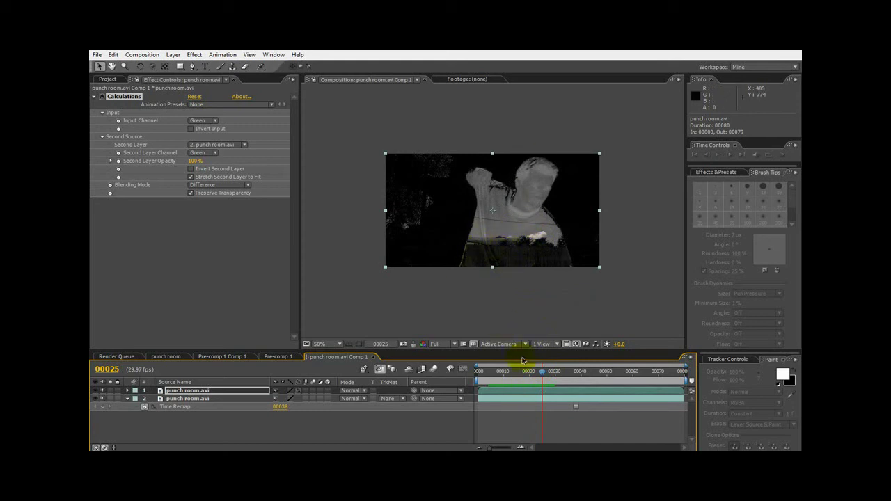
drag(543, 374, 493, 365)
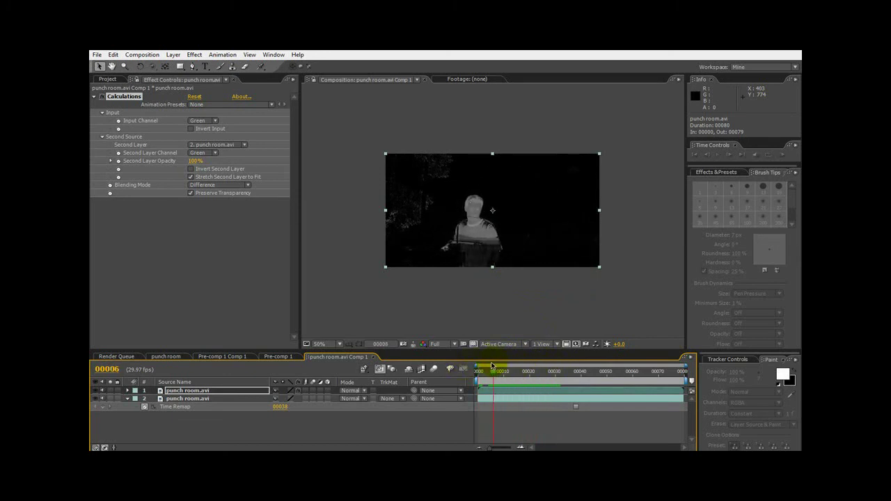
drag(493, 375, 536, 374)
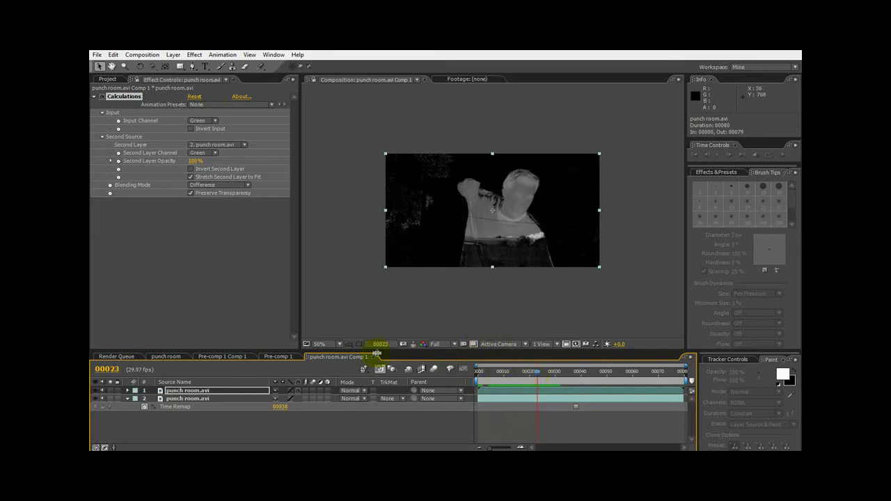
Pre-compose both punch room.avi layers together, moving all attributes into the new composition.
click(241, 406)
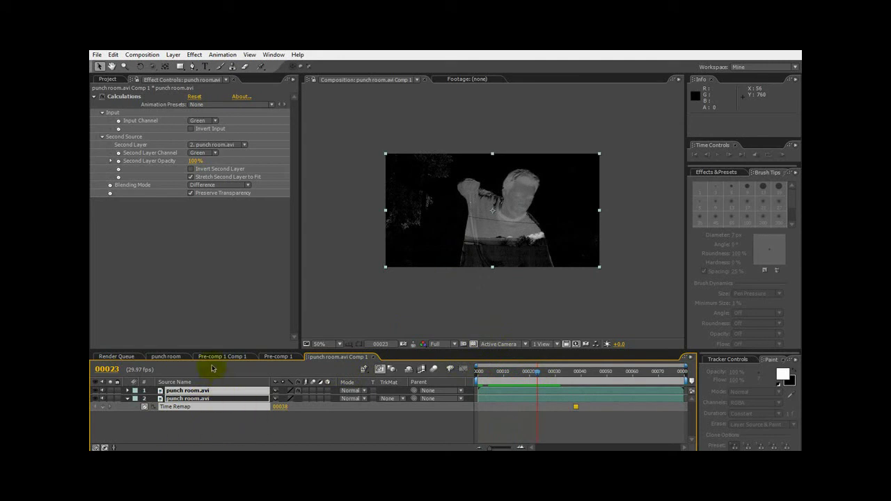
click(173, 55)
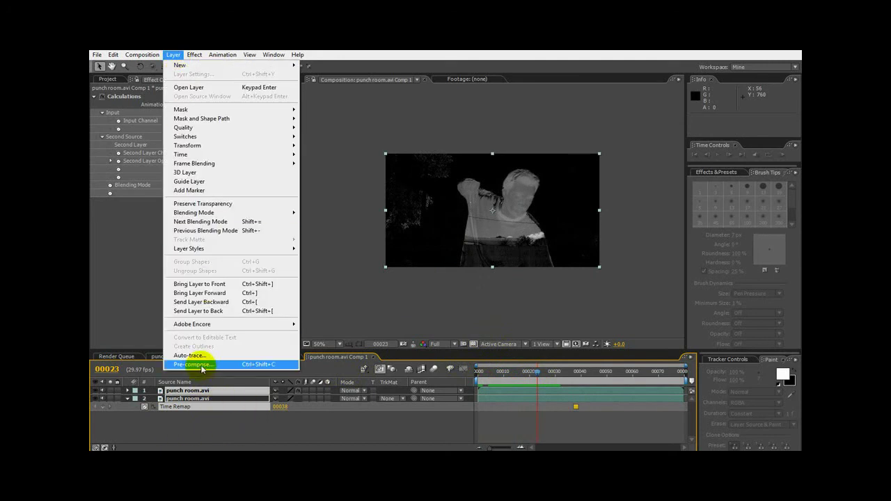
click(200, 365)
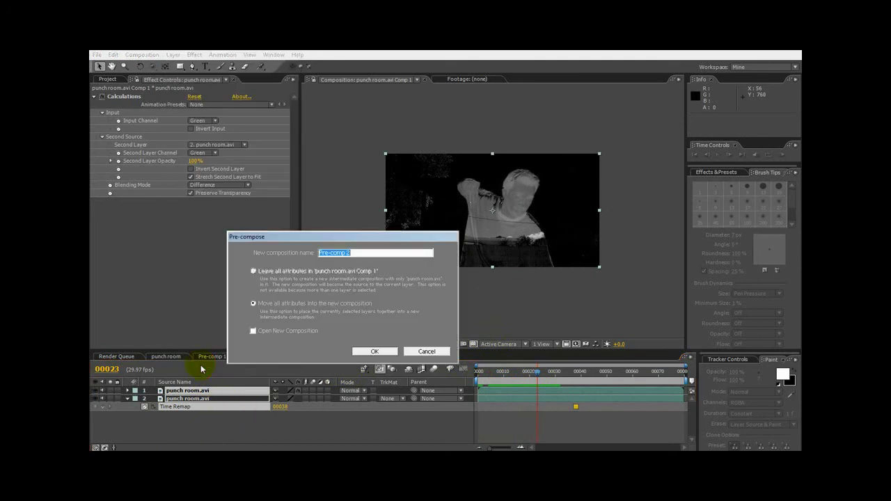
click(373, 351)
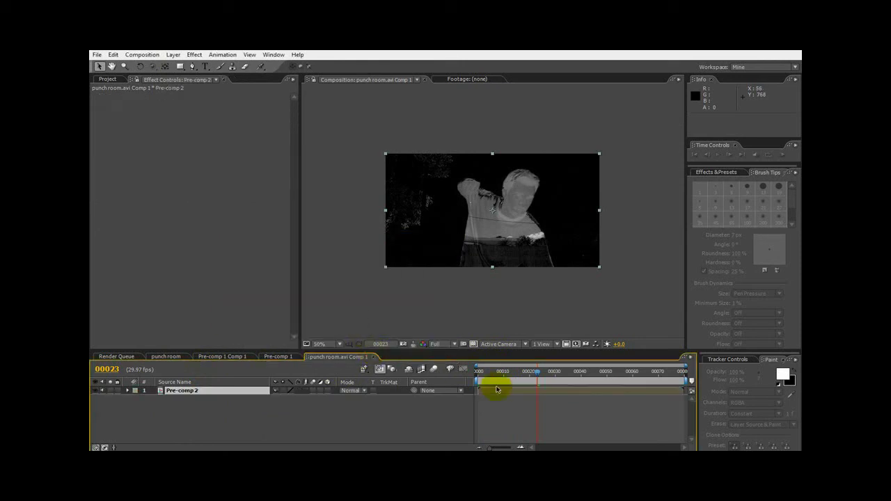
mouse_move(534, 382)
mouse_down()
mouse_move(542, 374)
mouse_move(497, 374)
mouse_move(539, 368)
mouse_up()
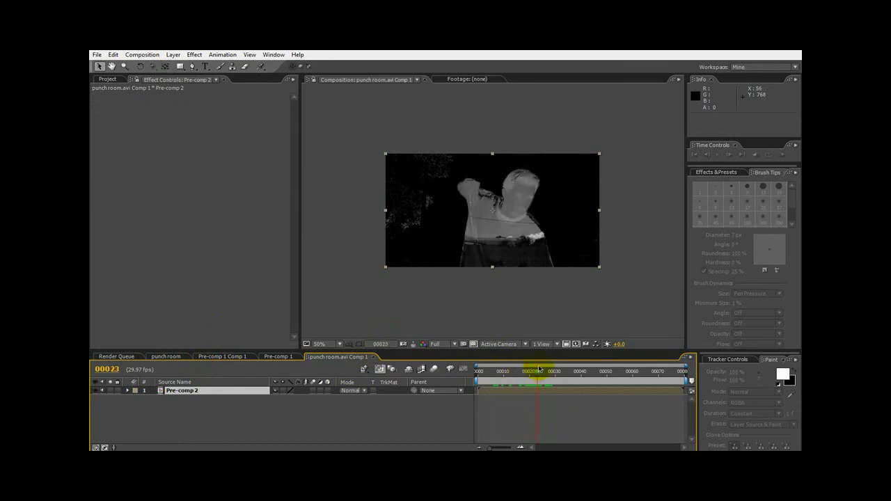
Apply the Median noise effect to the pre-composed layer with a radius of 6.
click(195, 54)
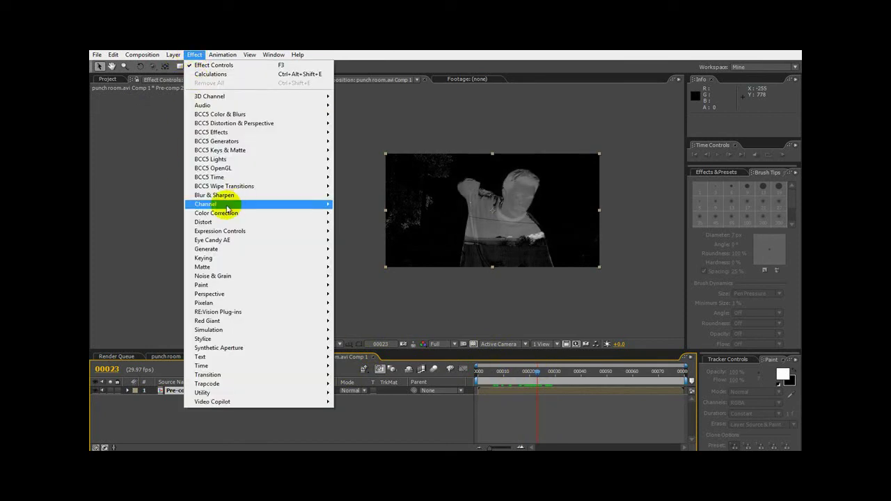
mouse_move(223, 202)
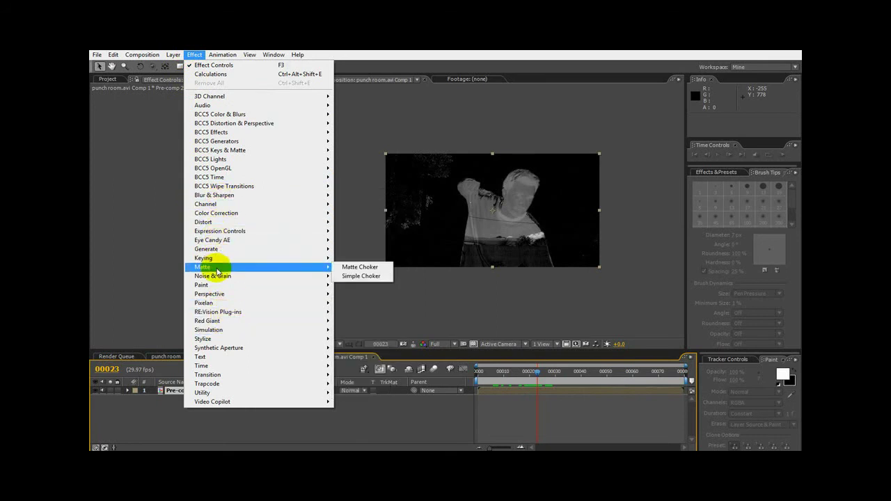
mouse_move(218, 277)
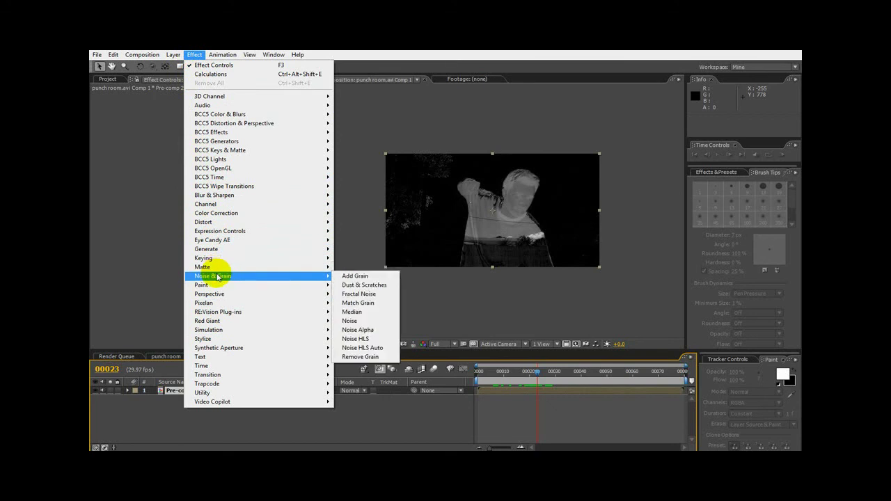
click(352, 312)
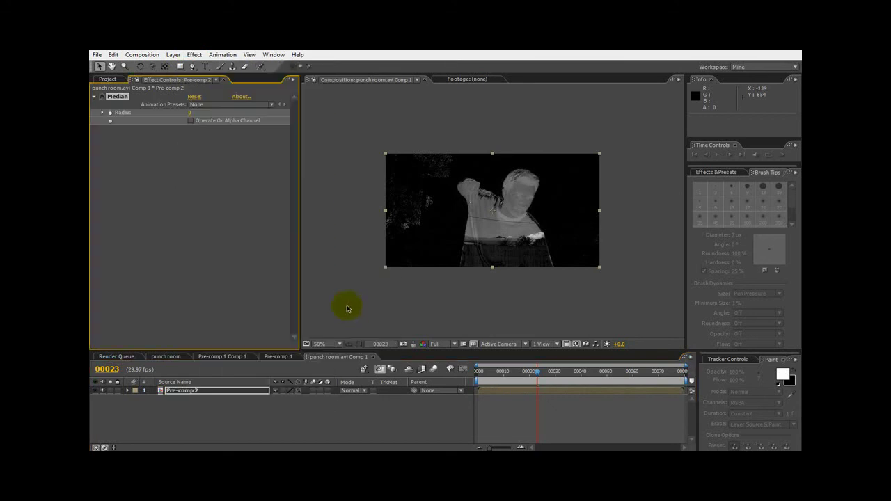
click(190, 113)
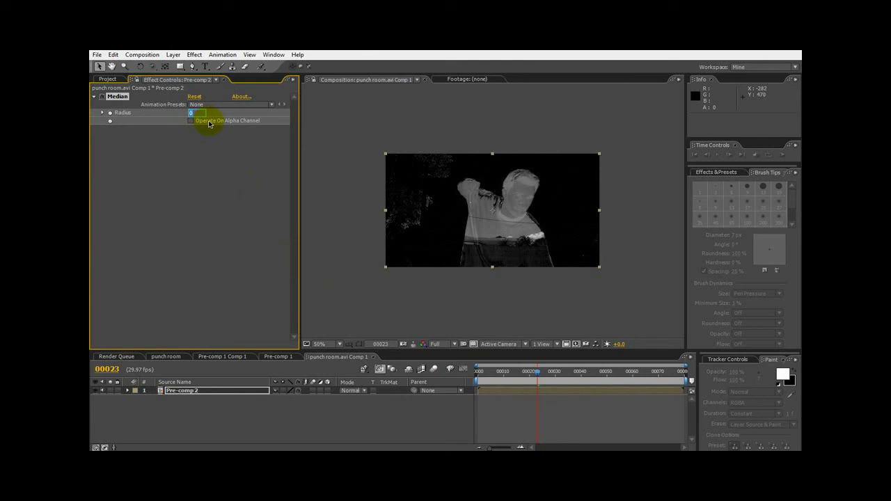
key(Return)
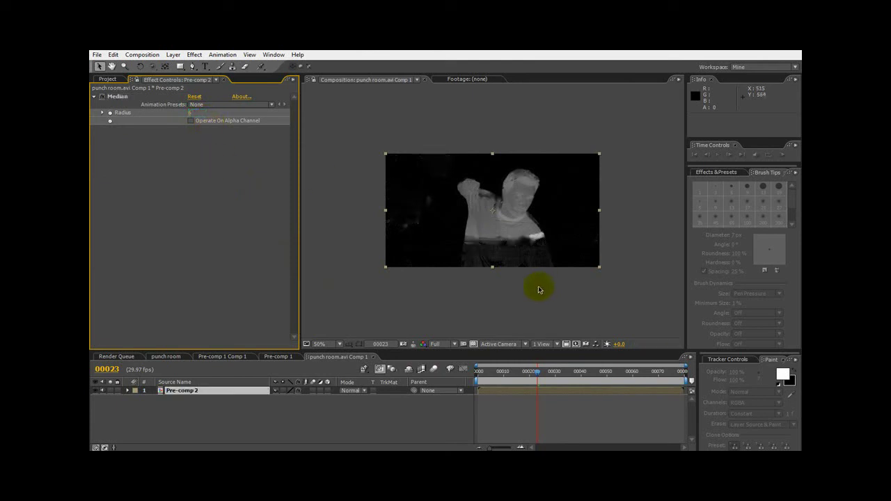
Compare the matte at 100% magnification with the Median effect turned off and on again.
key(period)
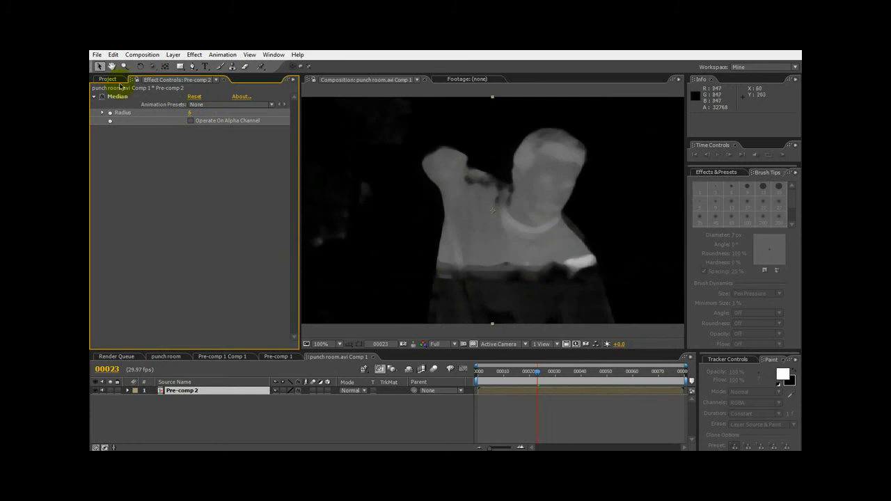
click(103, 97)
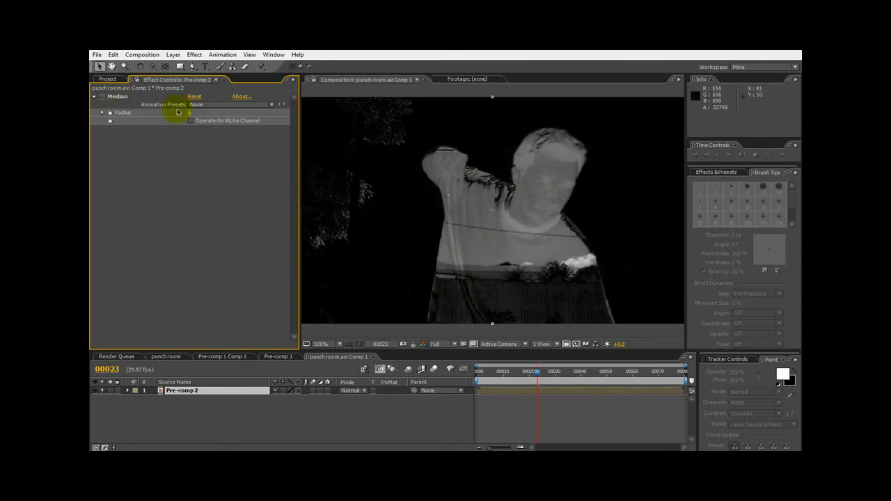
click(102, 99)
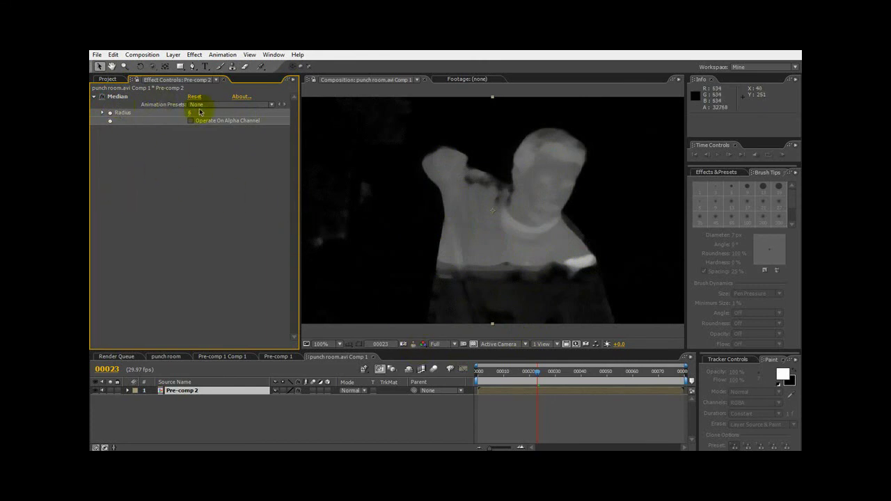
Add the Brightness & Contrast effect after Median, with brightness at 100 and contrast at 74, and dismiss the e-mail notification.
right_click(120, 174)
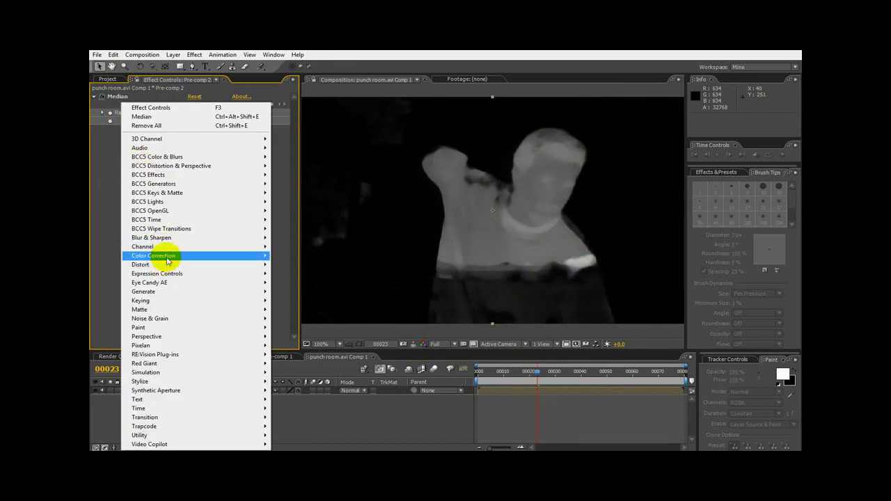
mouse_move(167, 255)
click(327, 244)
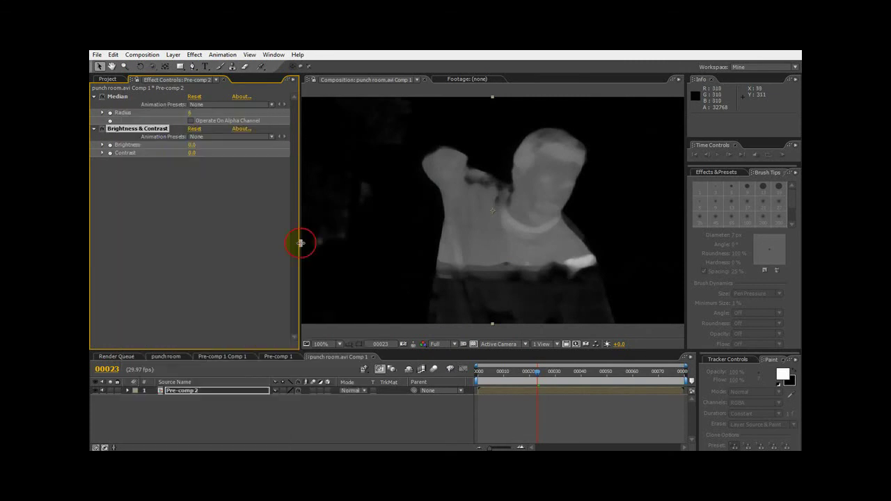
drag(192, 148, 474, 154)
drag(194, 155, 257, 159)
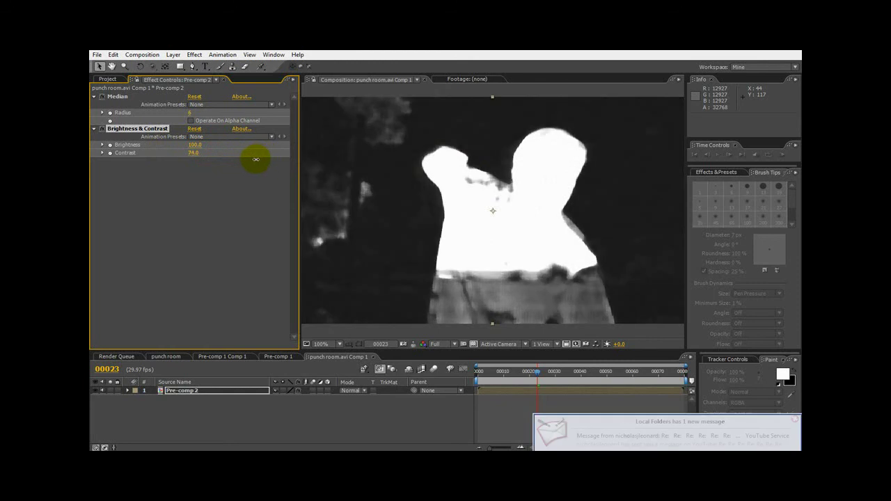
click(796, 422)
Fine-tune the Brightness & Contrast effect to a contrast of 78 and check the matte at frame 5.
click(197, 154)
click(191, 164)
drag(191, 154, 196, 160)
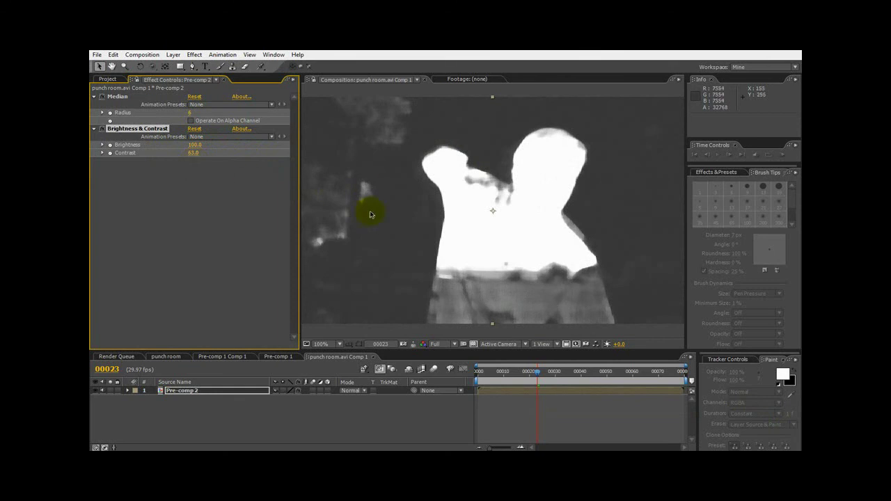
mouse_move(193, 153)
mouse_down()
mouse_move(207, 155)
mouse_move(199, 155)
mouse_up()
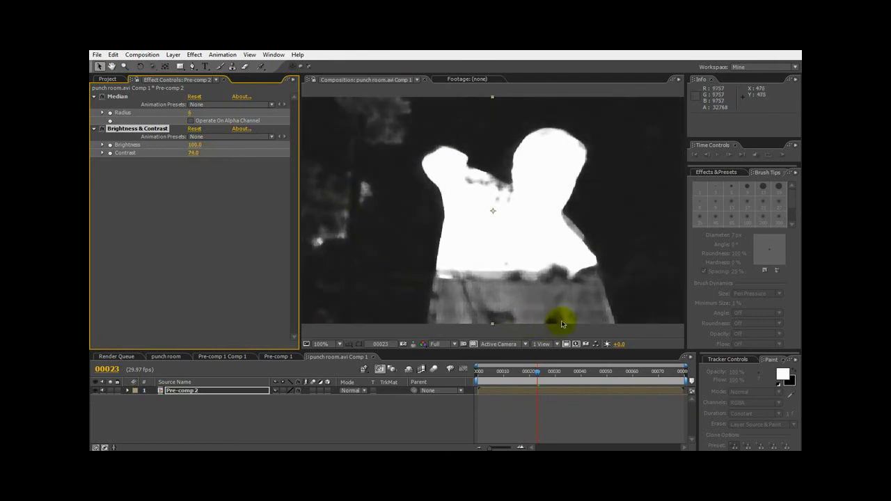
drag(195, 153, 203, 159)
drag(536, 378, 493, 375)
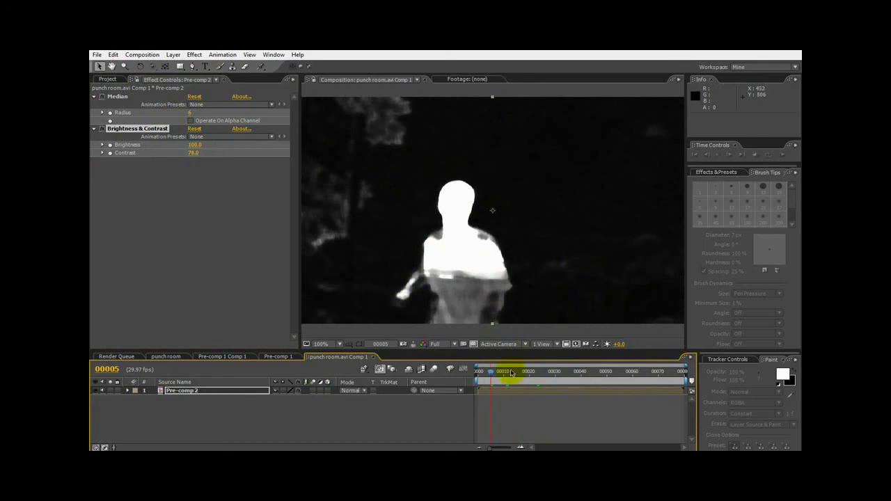
Go to frame 13 and pre-compose the matte layer, moving all attributes into the new composition.
drag(491, 374, 513, 370)
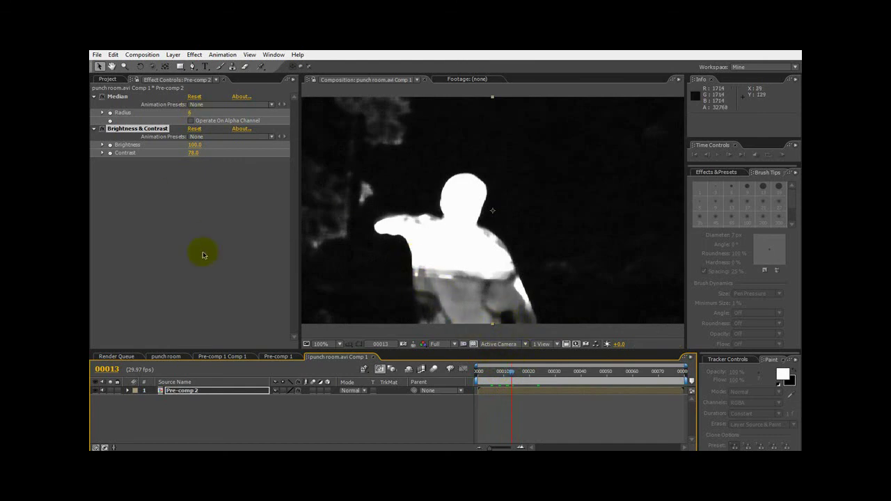
click(184, 392)
click(195, 55)
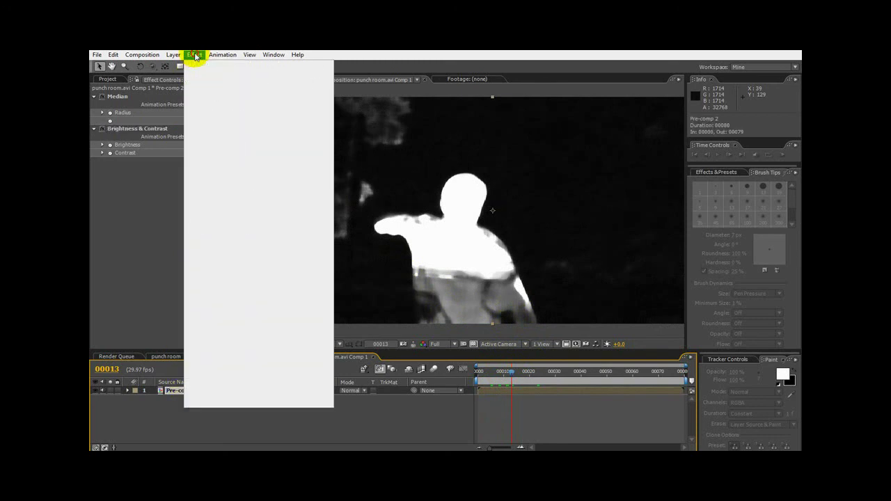
mouse_move(174, 55)
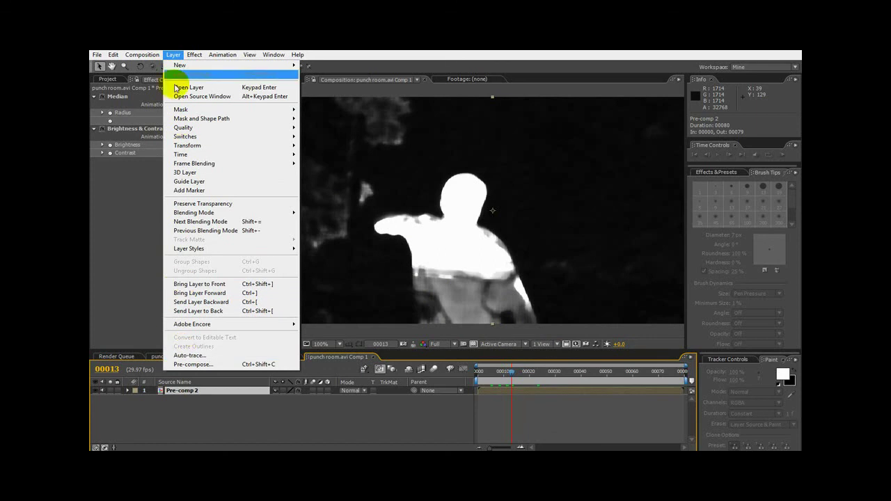
click(196, 364)
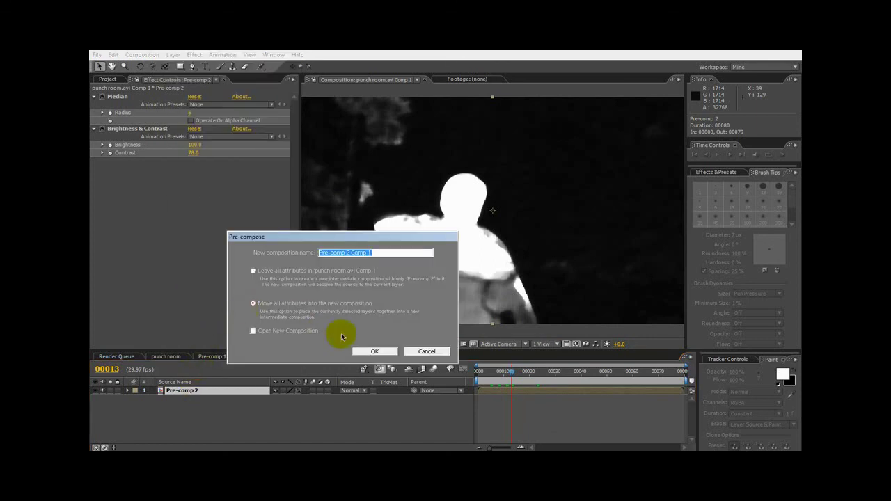
click(374, 351)
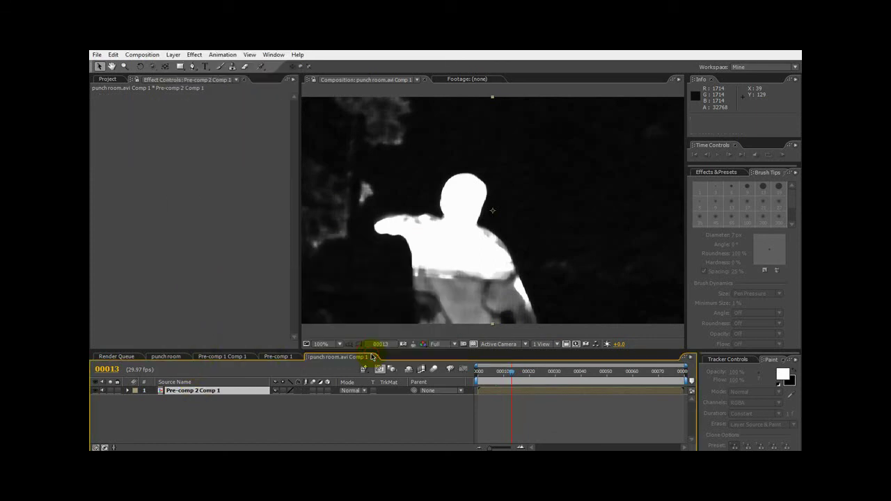
Start an Auto-trace of the new pre-composed layer over the work area on the Luminance channel, with blur set to 3 pixels.
click(224, 391)
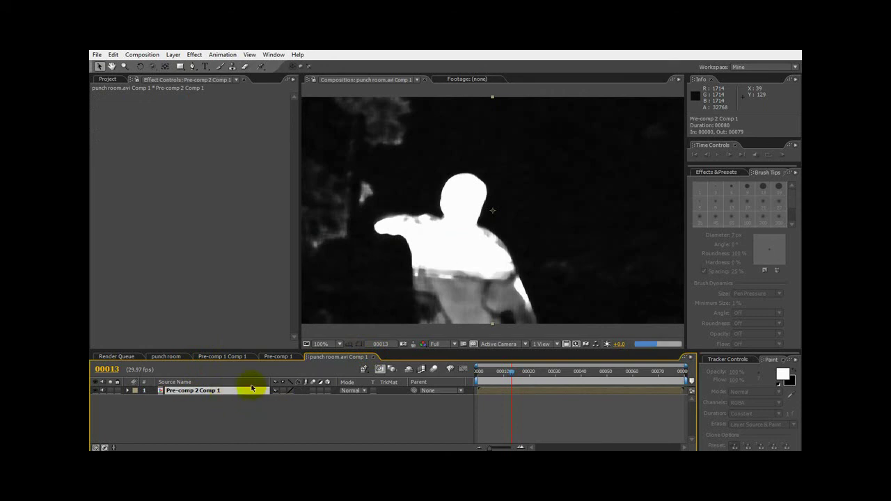
click(172, 55)
click(196, 353)
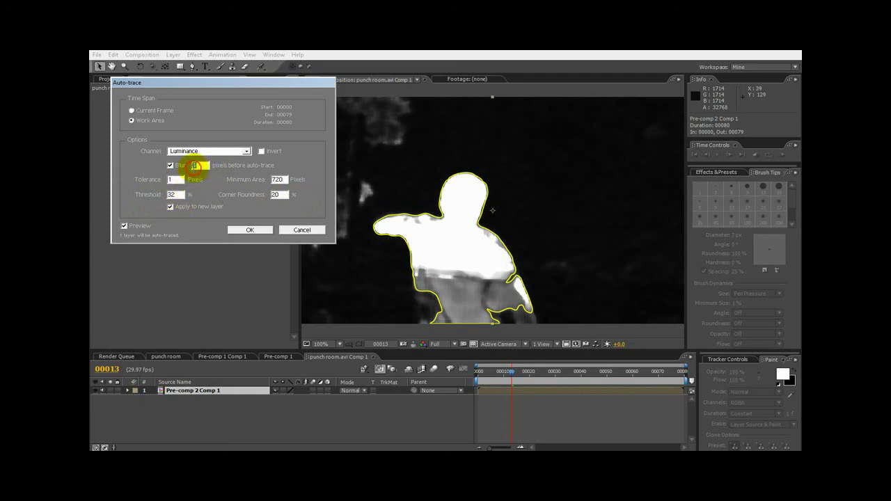
text(3)
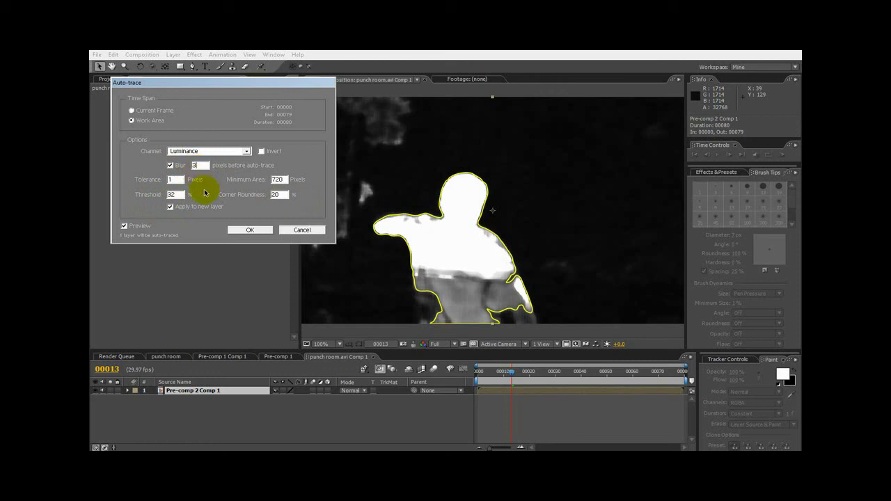
double_click(181, 195)
click(419, 265)
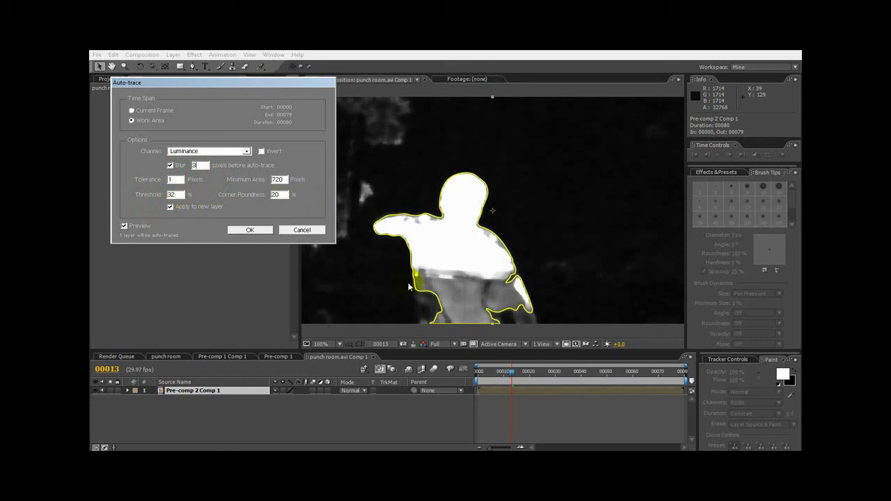
click(410, 240)
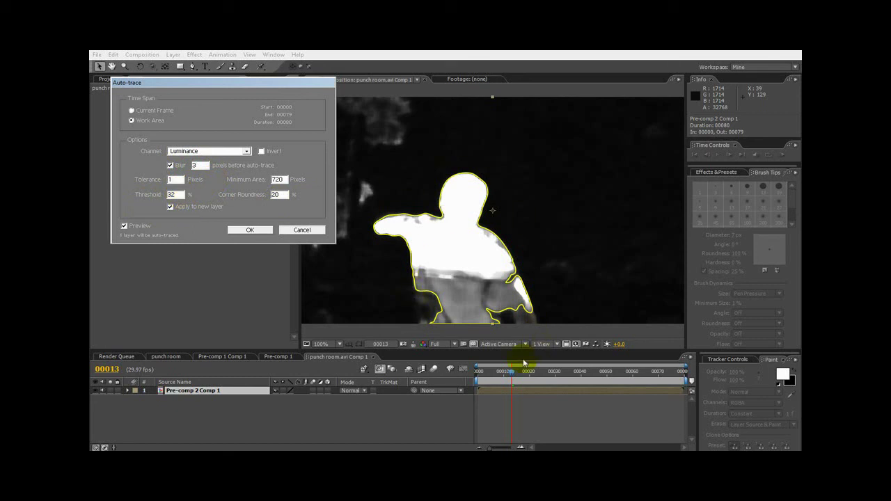
Try Auto-trace thresholds of 20, 15 and 10 percent against the previewed outline of the actor.
drag(179, 195, 152, 200)
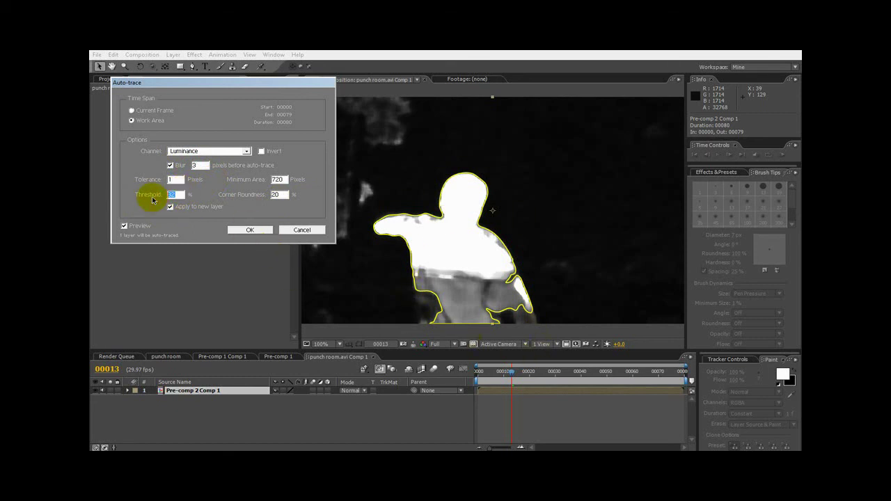
text(20)
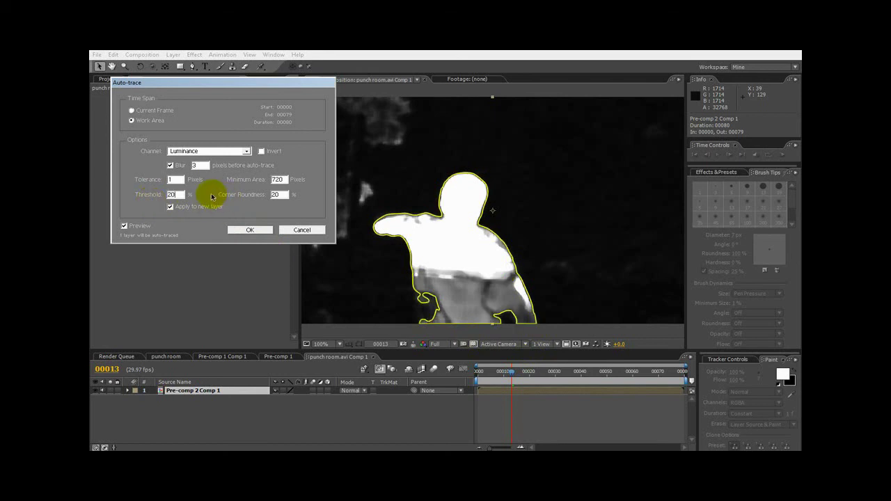
double_click(174, 194)
text(1)
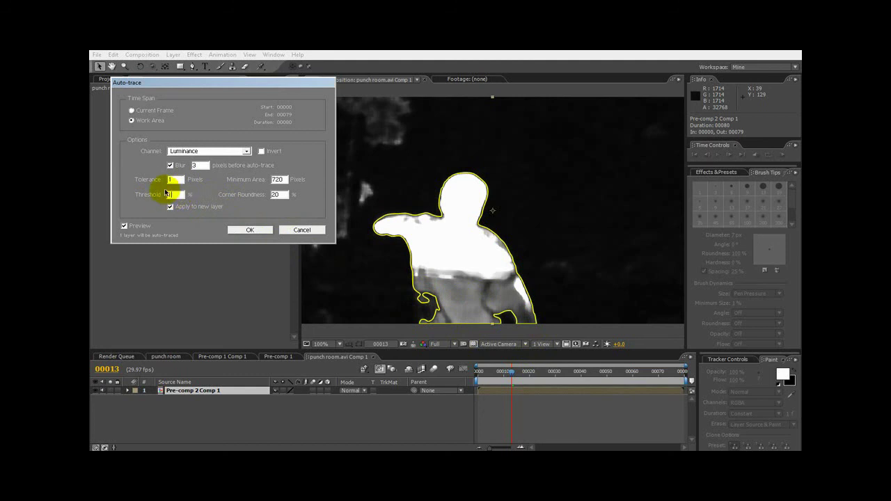
text(5)
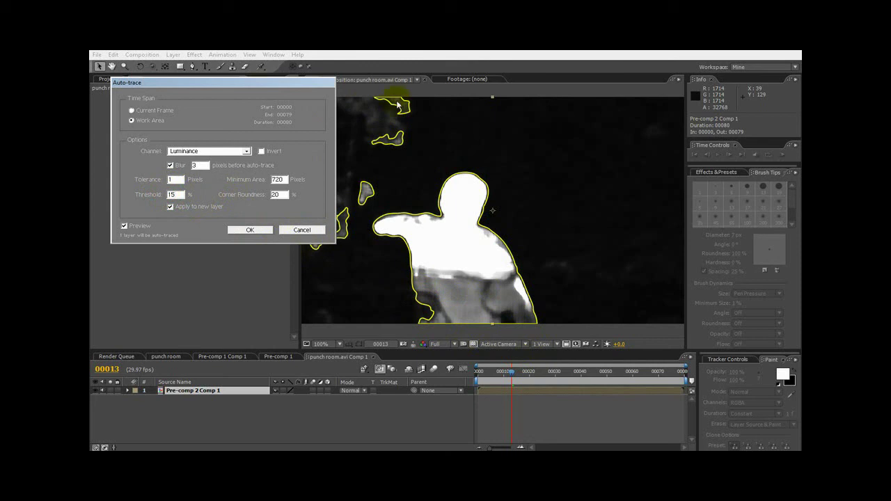
click(175, 195)
drag(175, 195, 135, 195)
text(10)
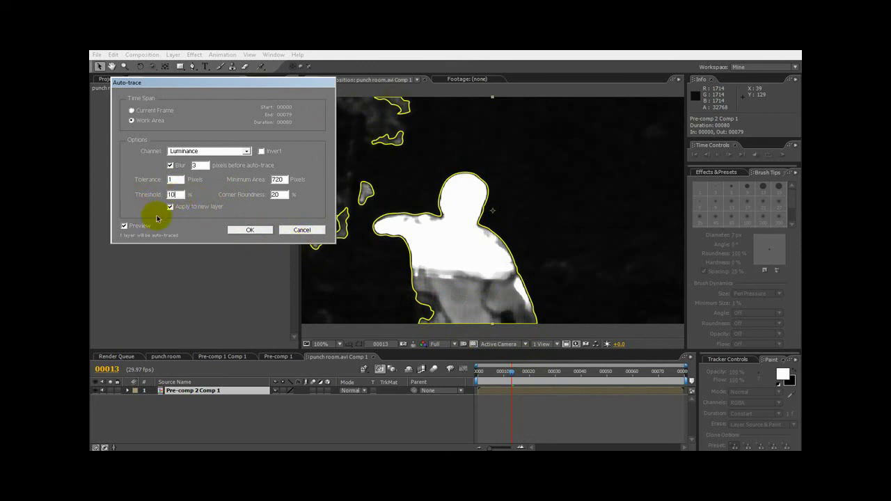
click(240, 232)
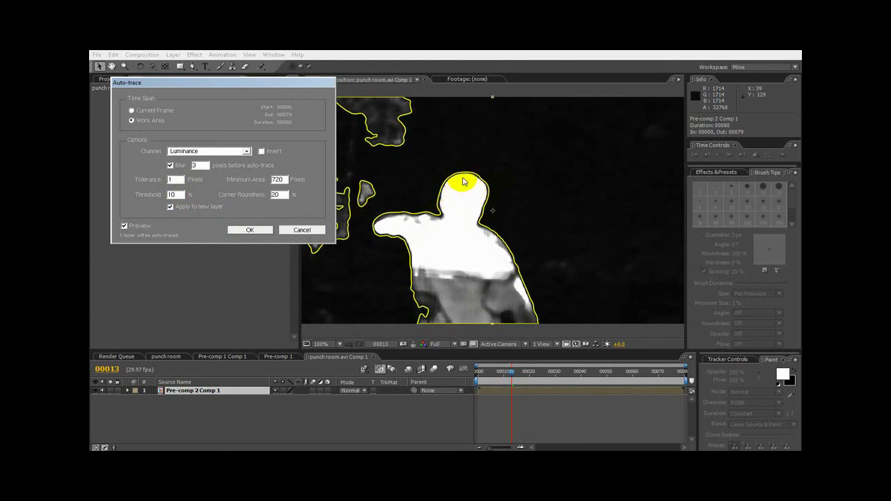
Set the blur before auto-trace to 2 pixels.
double_click(199, 165)
text(2)
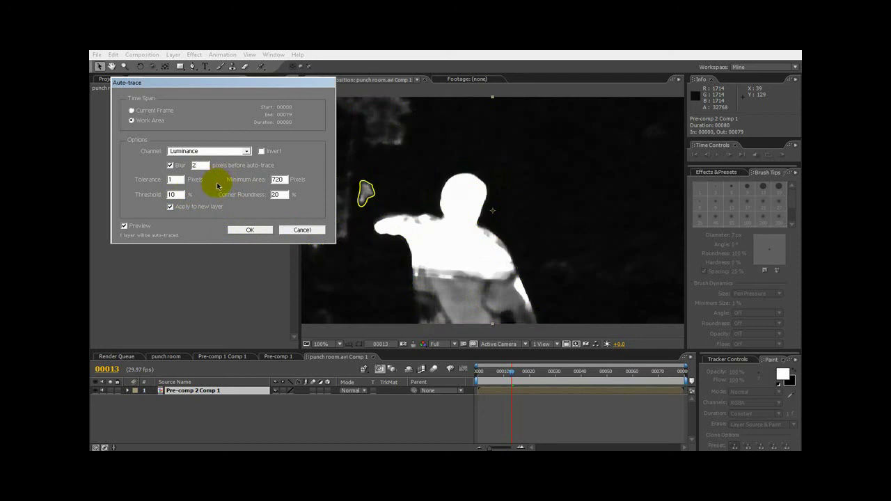
double_click(197, 165)
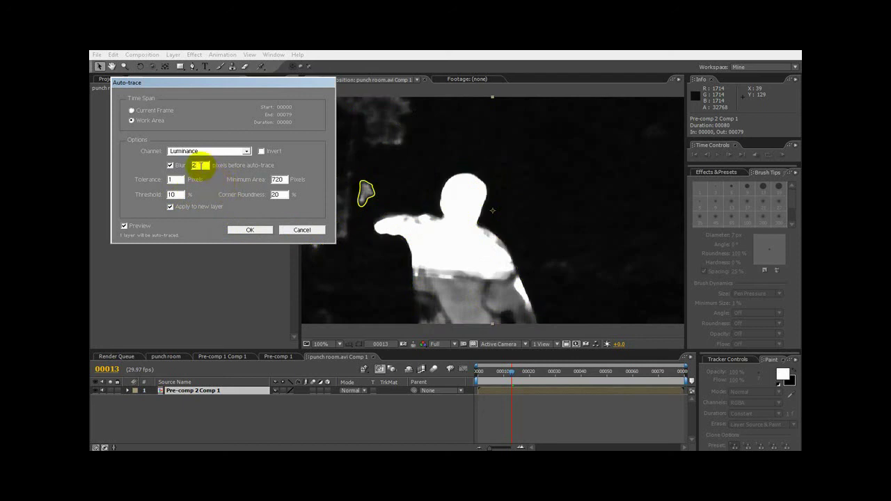
Refine the Auto-trace threshold with the values 15, 20, 12 and 11 percent, comparing the previewed outlines.
double_click(174, 195)
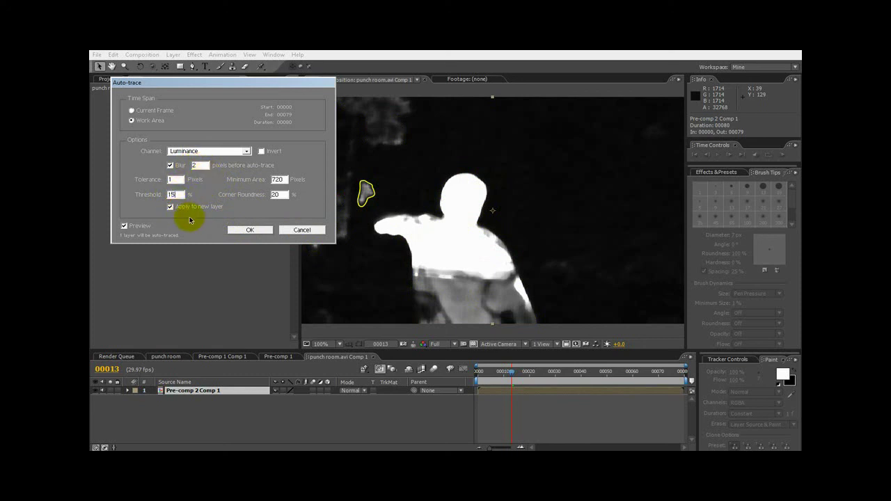
text(15)
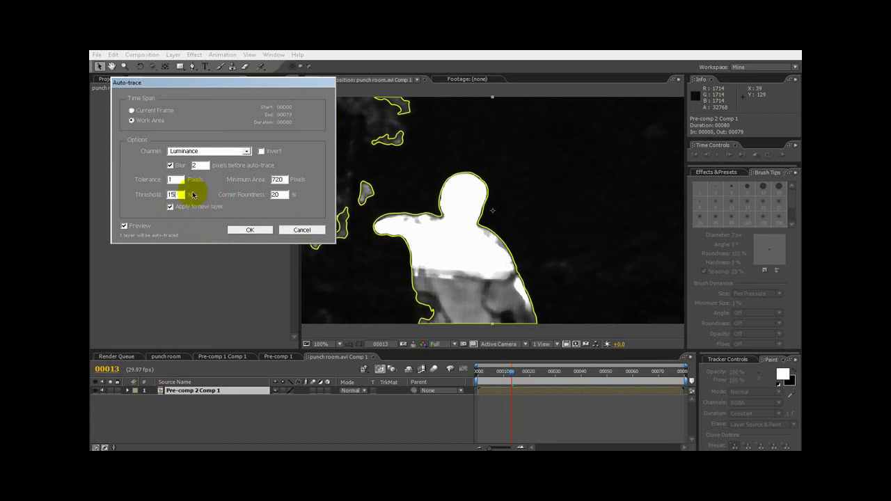
key(BackSpace)
text(6)
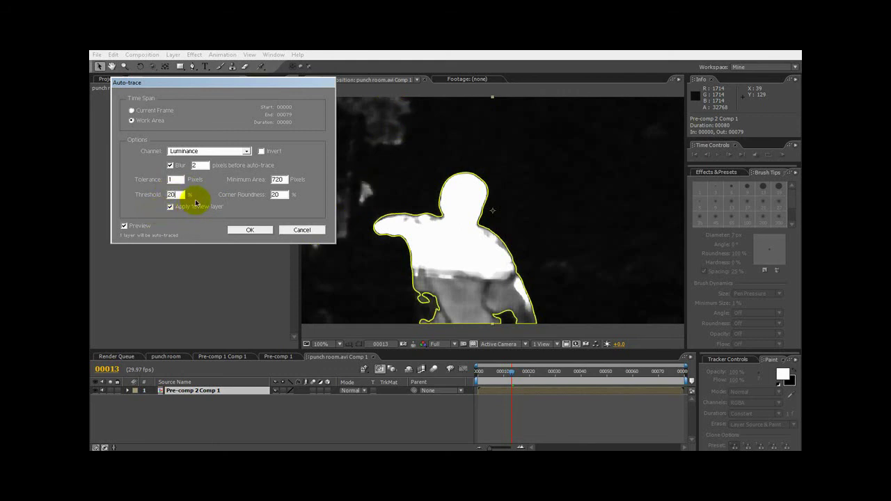
drag(180, 195, 156, 193)
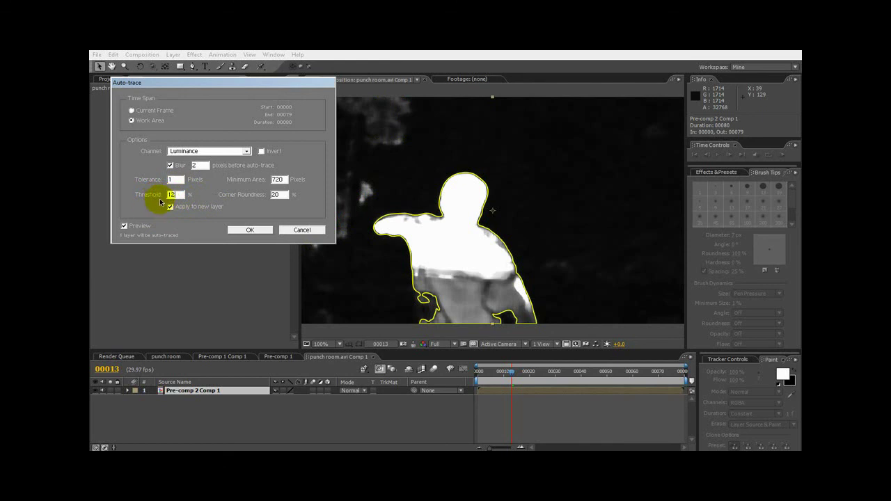
double_click(179, 195)
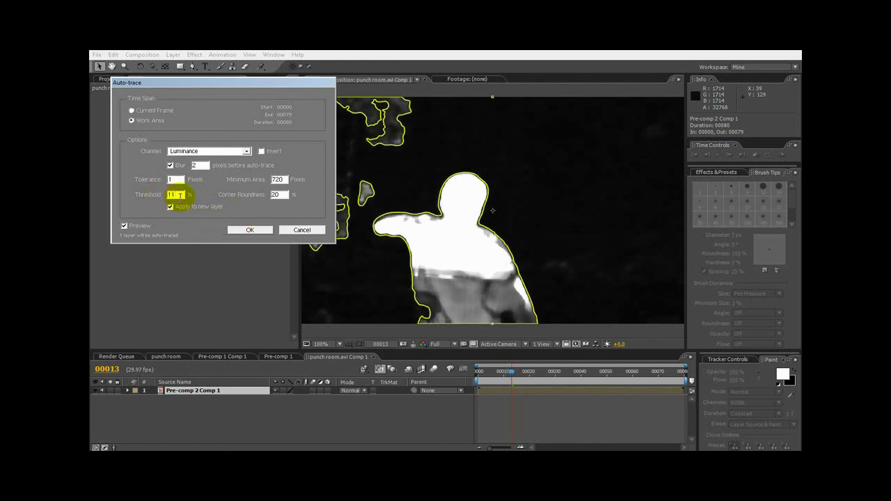